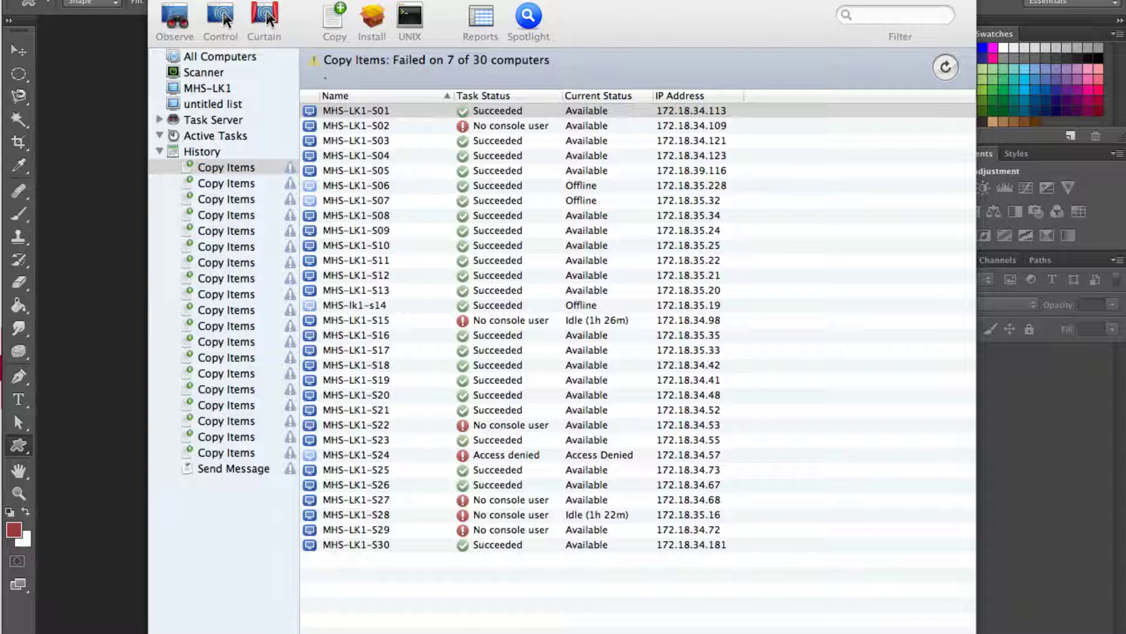
Minimize iShowU and re-run the Copy Items task, which now fails on 6 of 30 computers.
{"action": "key", "text": "super+Tab"}
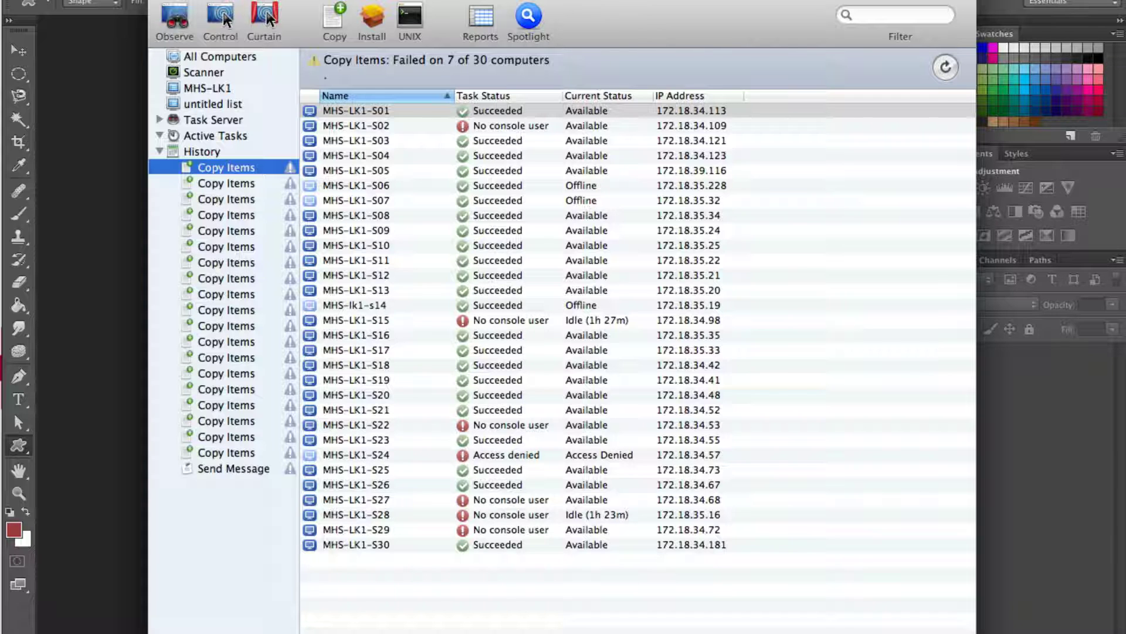
{"action": "key", "text": "super+Tab"}
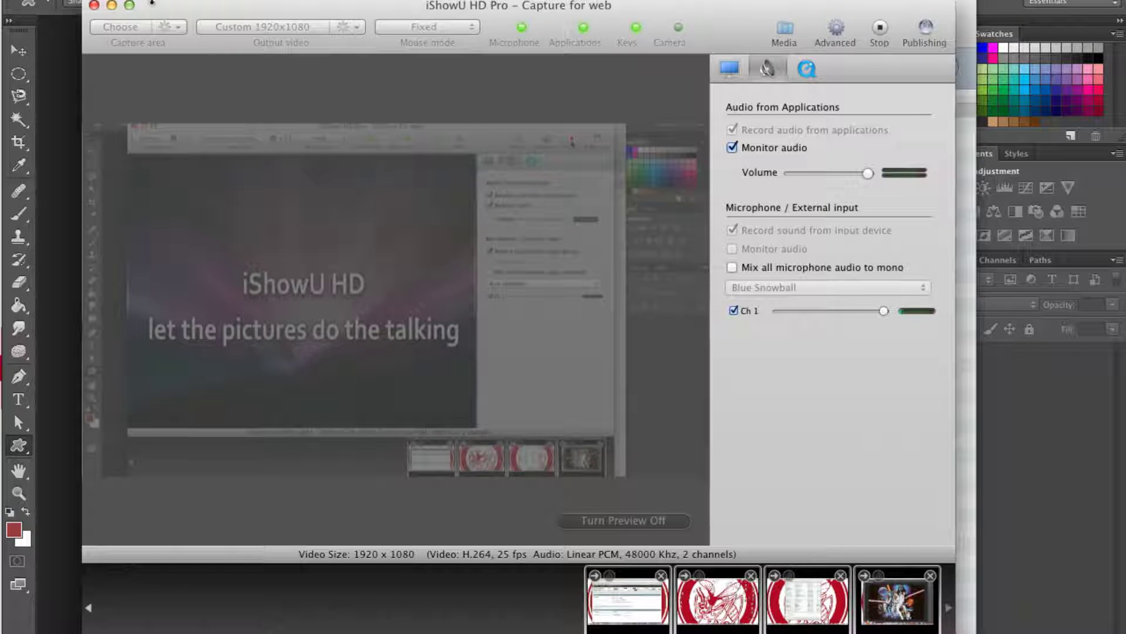
{"action": "left_click", "coordinate": [114, 6]}
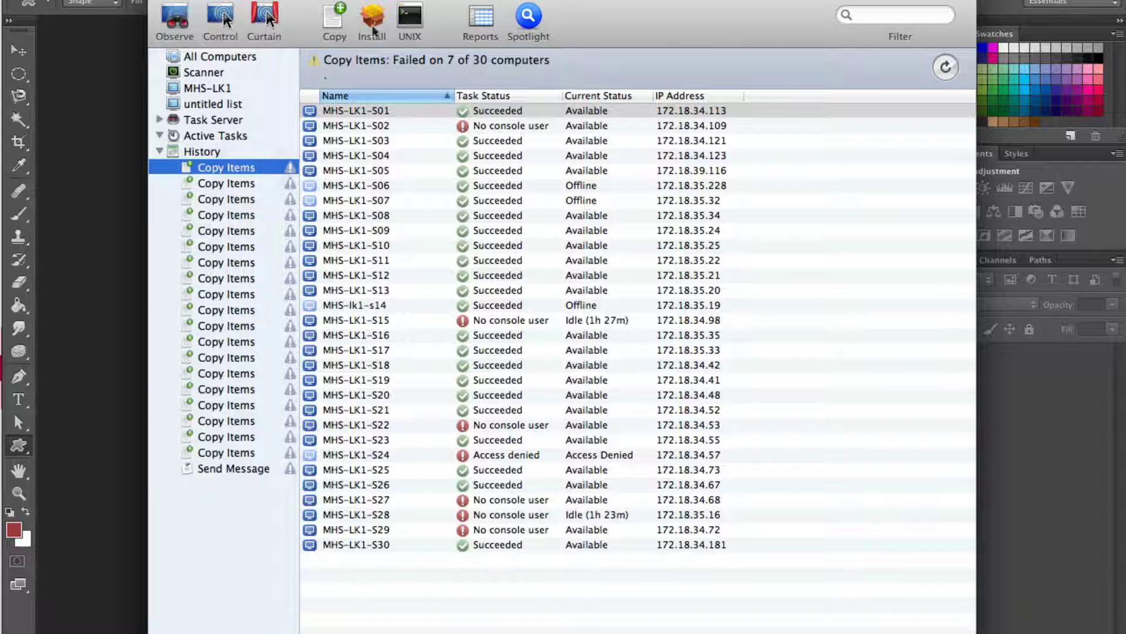
{"action": "left_click", "coordinate": [945, 66]}
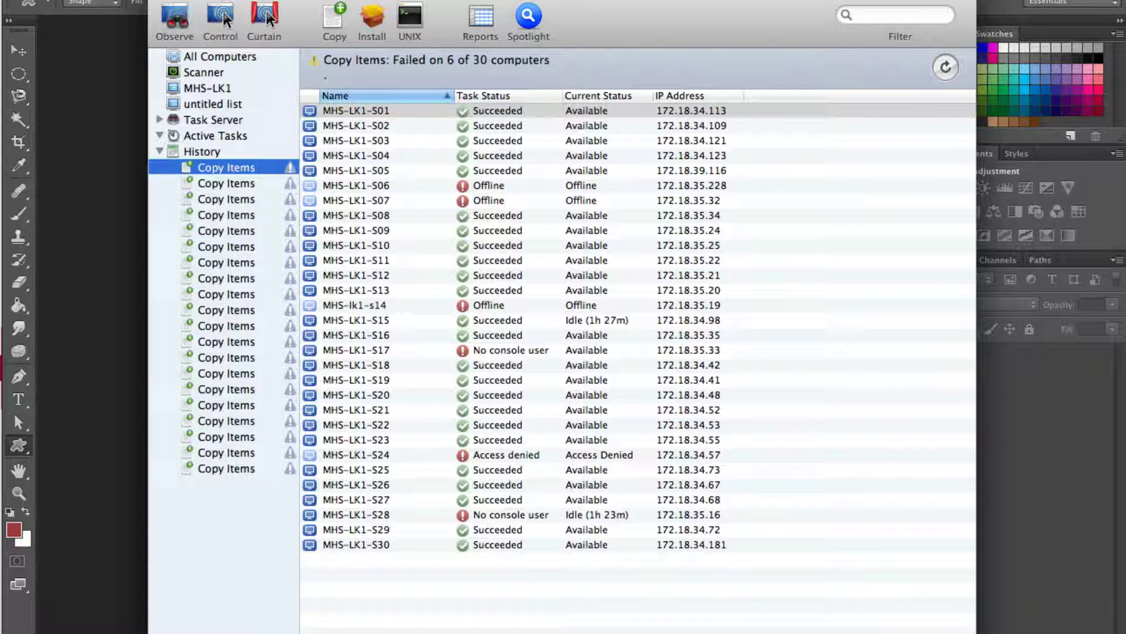
{"action": "key", "text": "super+Tab"}
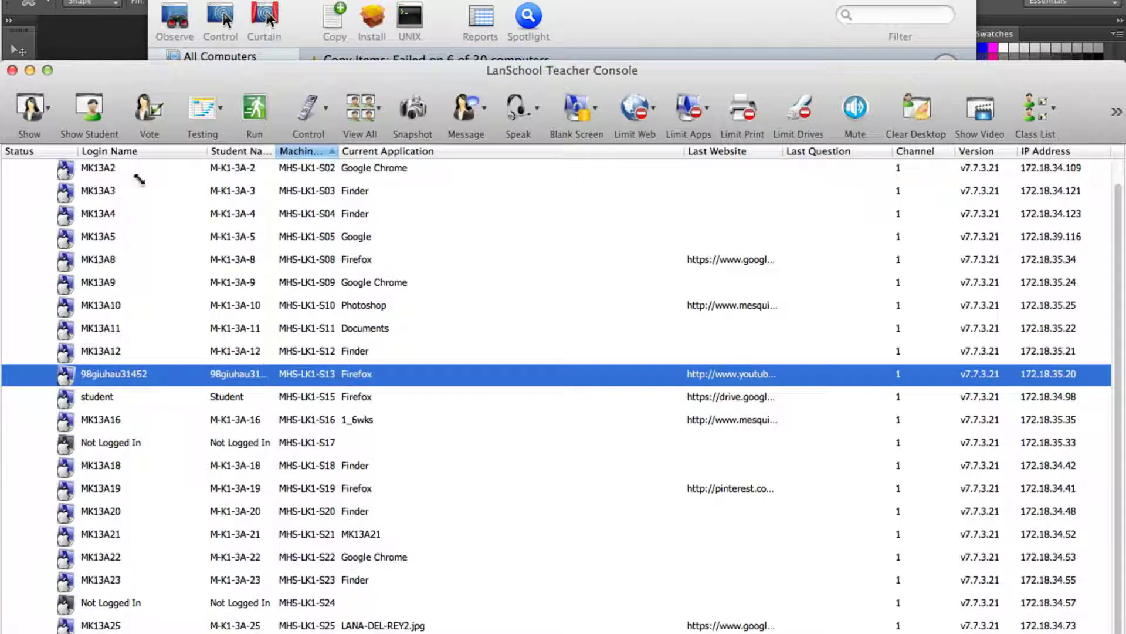
Sort the LanSchool student list by Login Name and take control of a student's Mac.
{"action": "left_click", "coordinate": [107, 151]}
{"action": "double_click", "coordinate": [115, 169]}
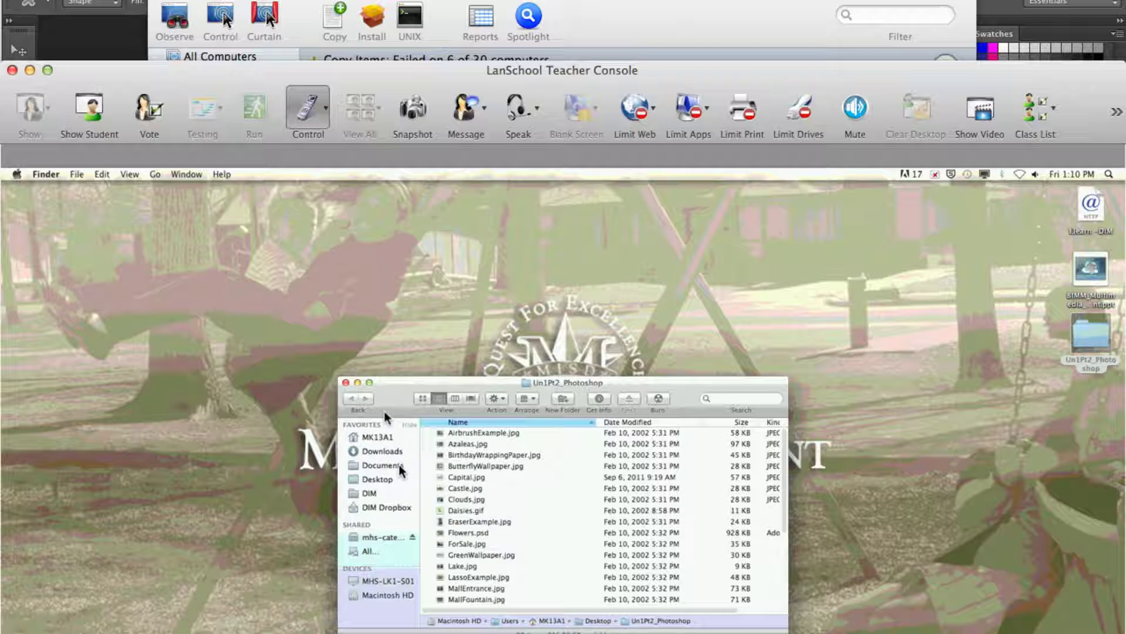
Open Documents > 1_6wks and drag the desktop Un1Pt2_Photoshop folder into it.
{"action": "left_click", "coordinate": [383, 465]}
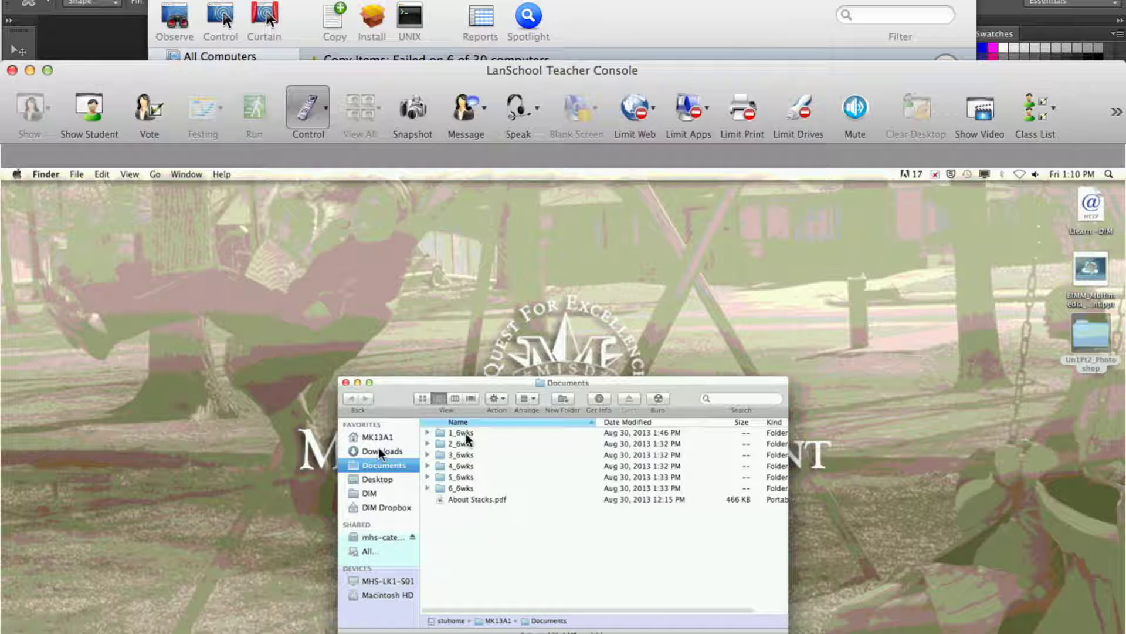
{"action": "double_click", "coordinate": [461, 434]}
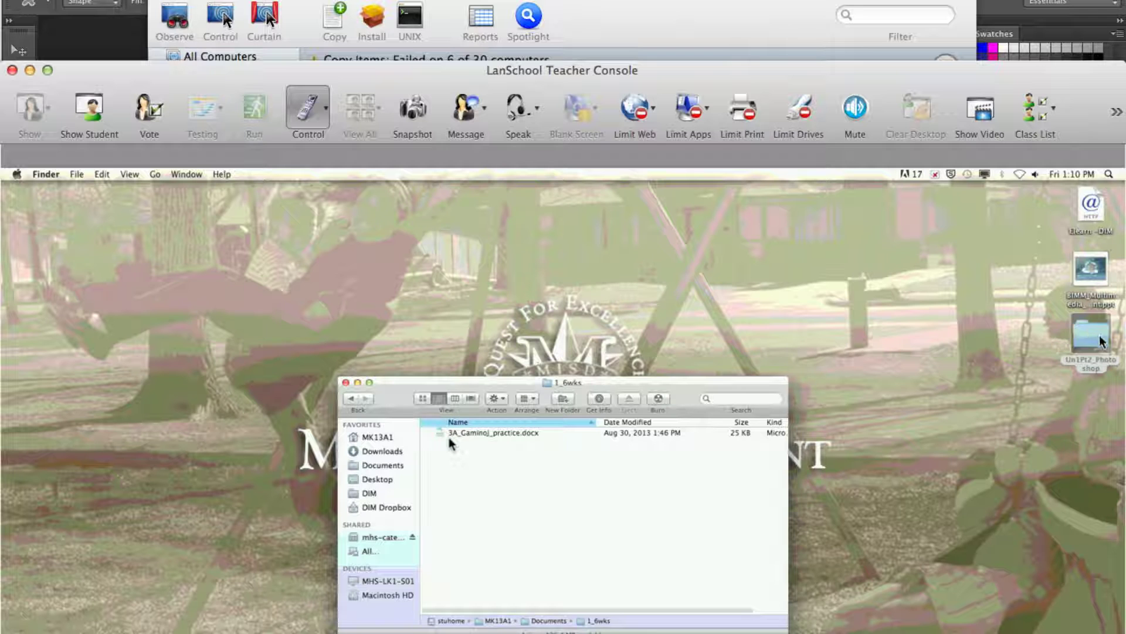
{"action": "mouse_move", "coordinate": [1100, 342]}
{"action": "left_mouse_down"}
{"action": "mouse_move", "coordinate": [664, 405]}
{"action": "mouse_move", "coordinate": [528, 462]}
{"action": "left_mouse_up"}
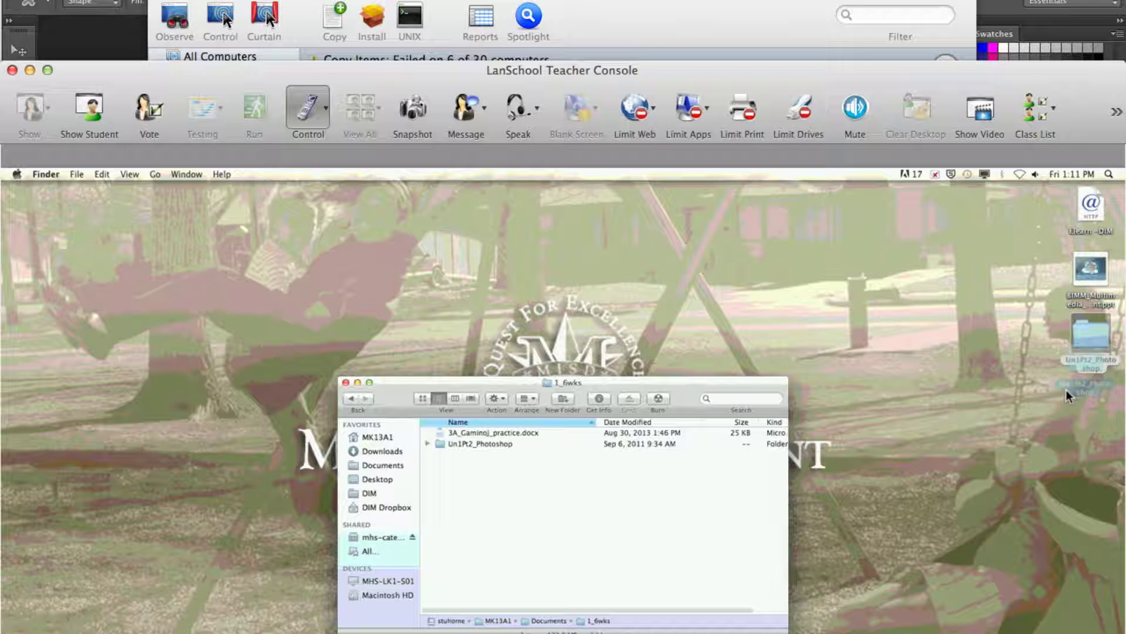
{"action": "left_click_drag", "start_coordinate": [1090, 344], "coordinate": [1090, 563]}
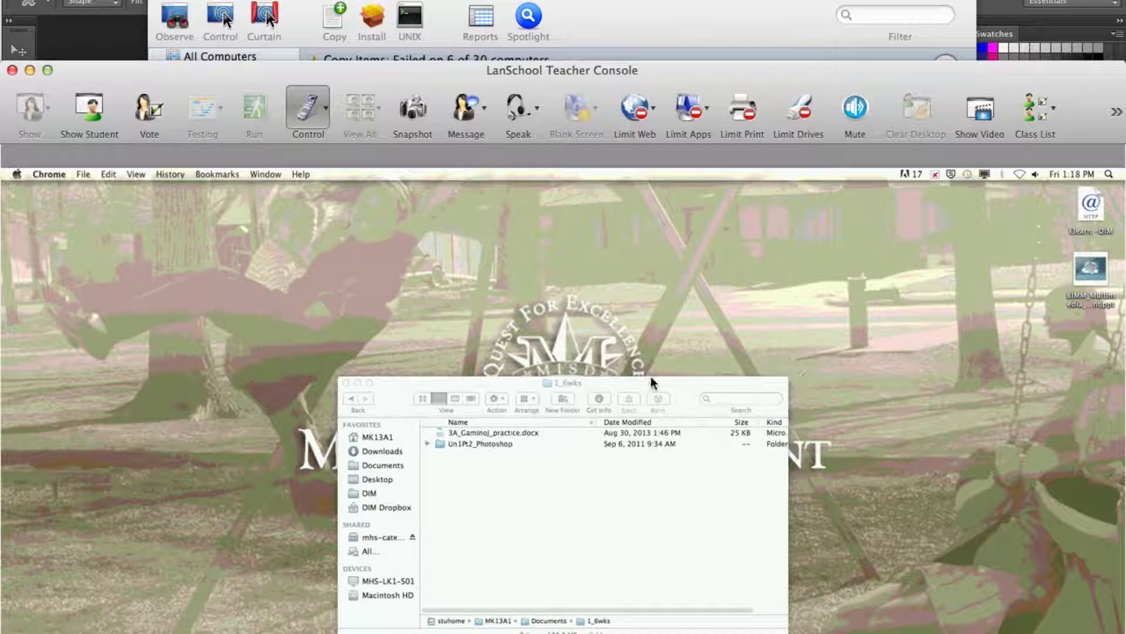
Browse to the server's DIM > Documents > CD folder and quit the GarageBand project that opened.
{"action": "left_click", "coordinate": [378, 537]}
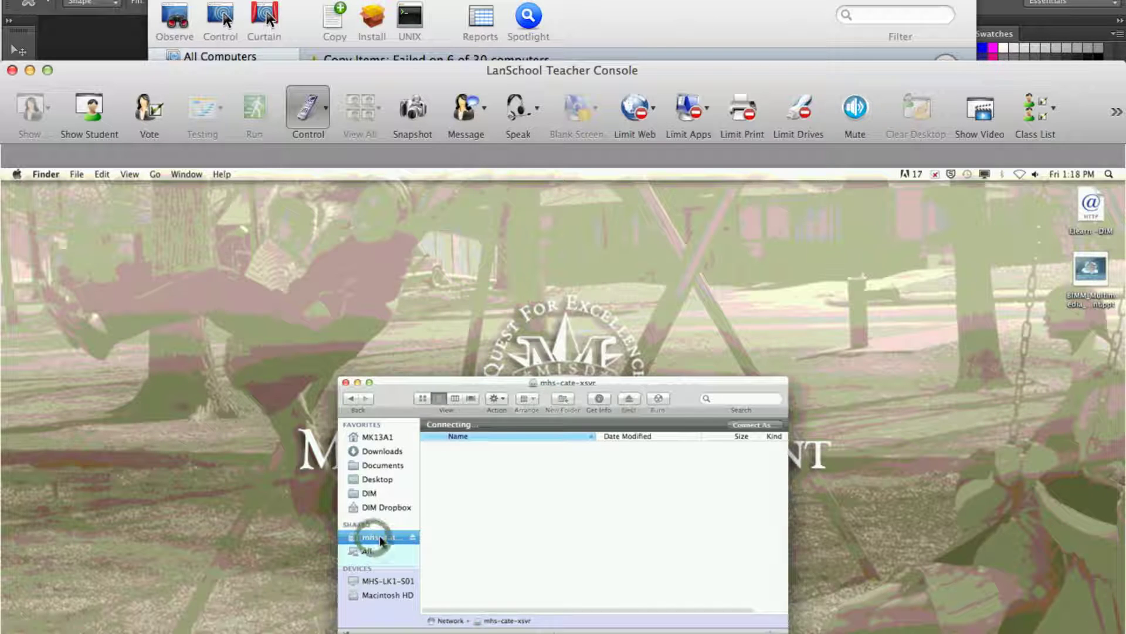
{"action": "left_click", "coordinate": [370, 492]}
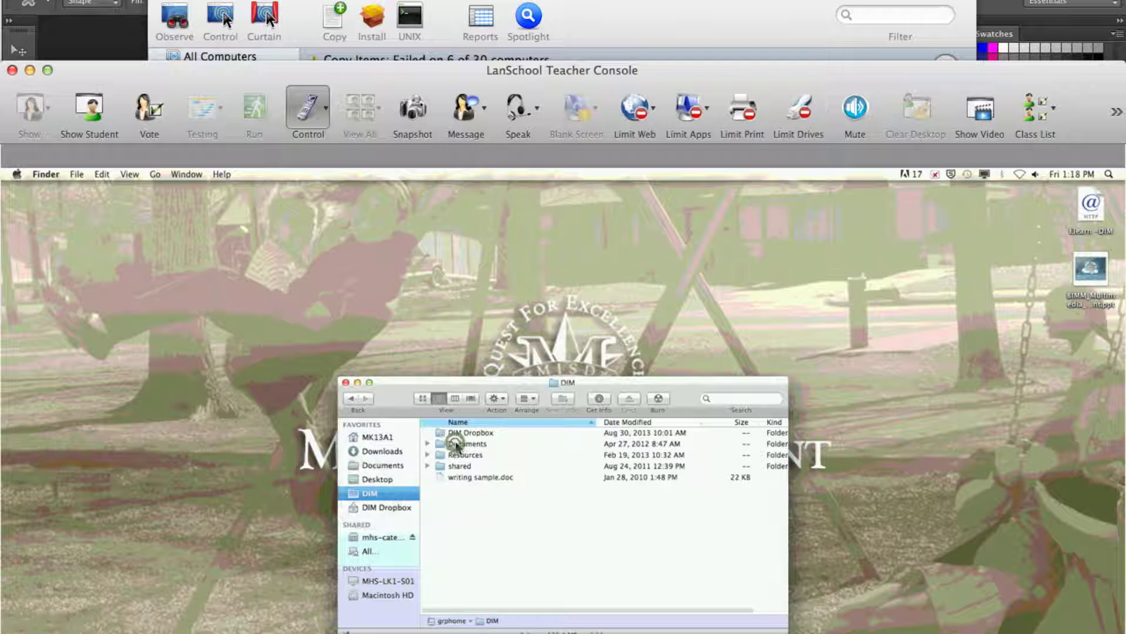
{"action": "double_click", "coordinate": [461, 443]}
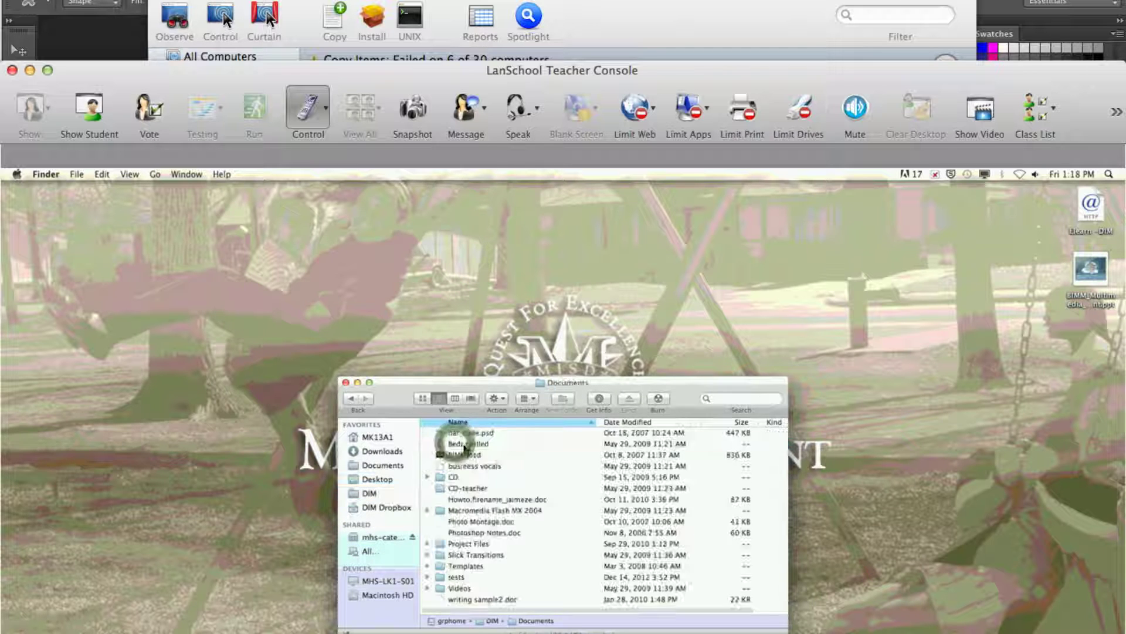
{"action": "left_click", "coordinate": [454, 476]}
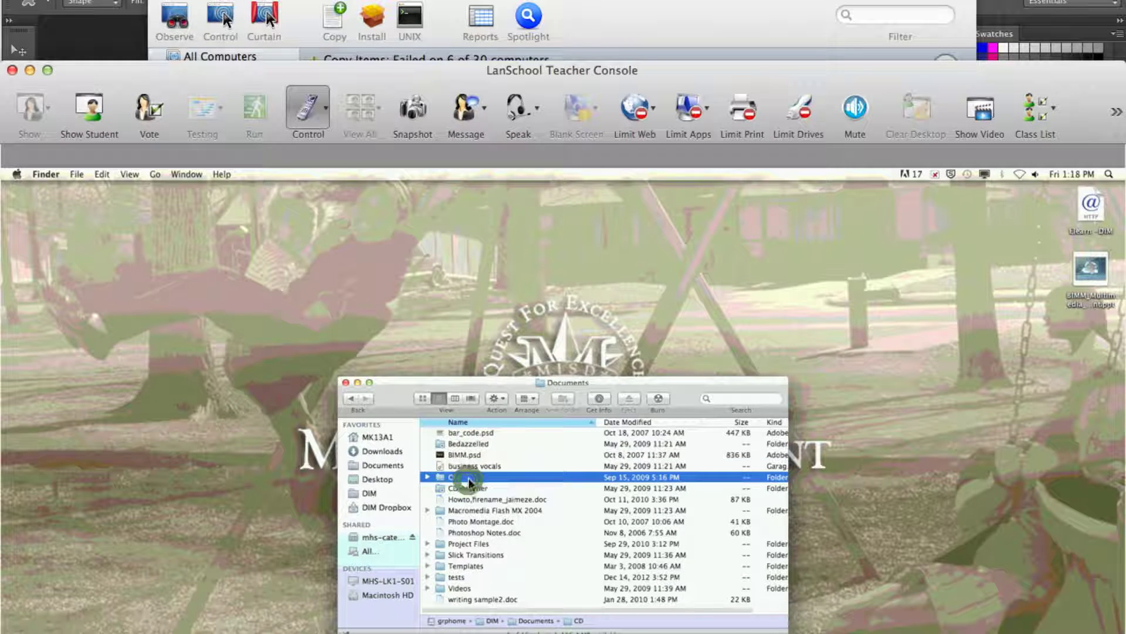
{"action": "double_click", "coordinate": [467, 479]}
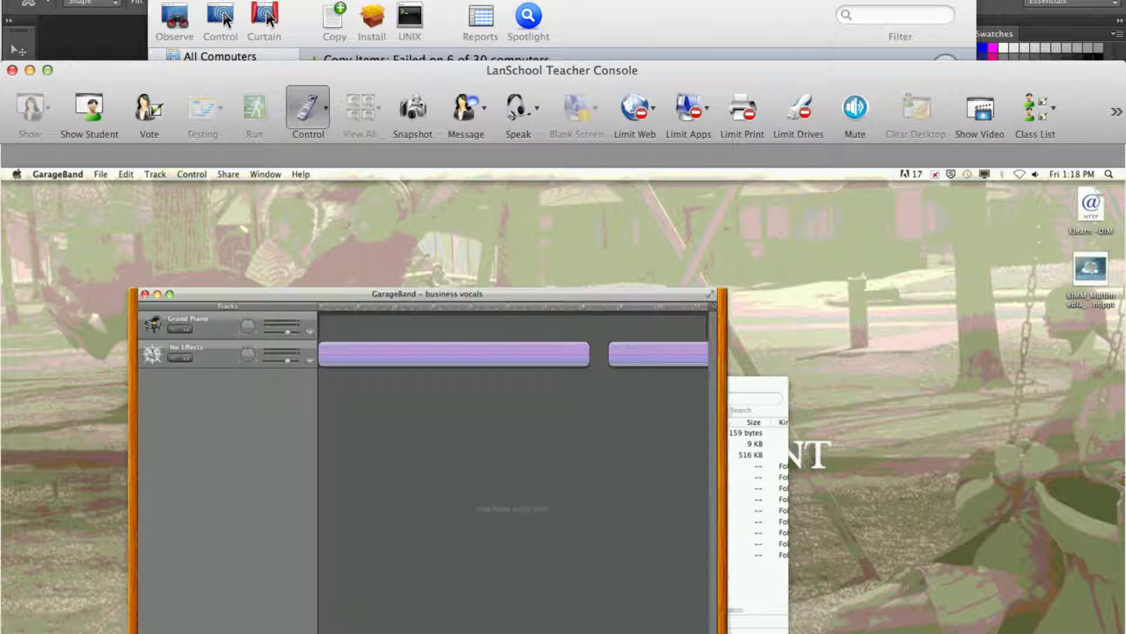
{"action": "left_click", "coordinate": [145, 294]}
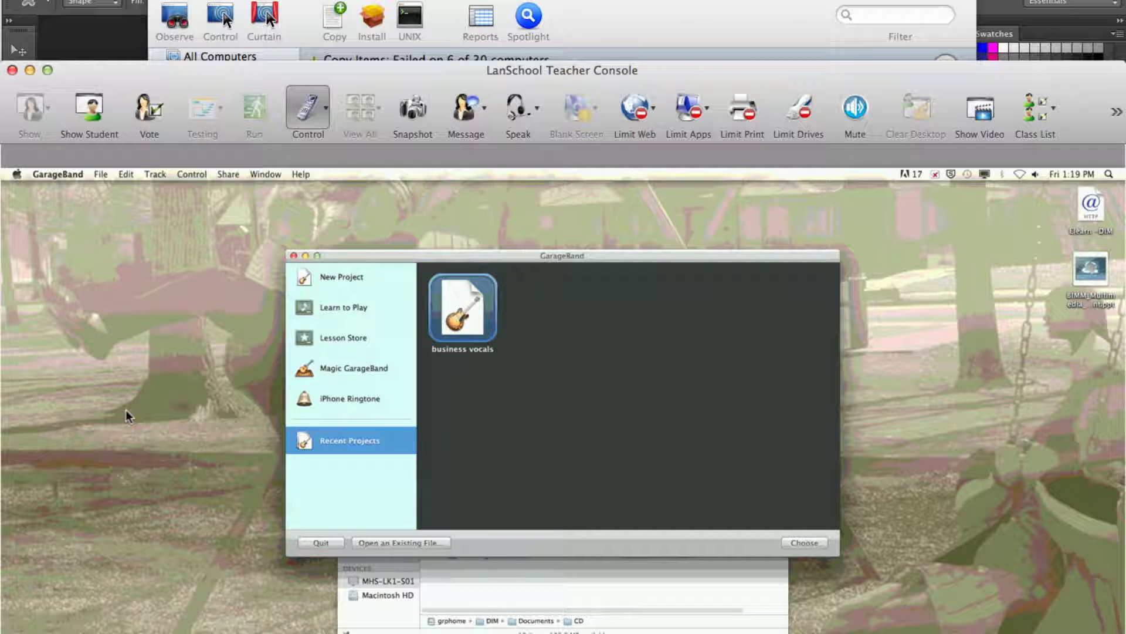
{"action": "key", "text": "super+q"}
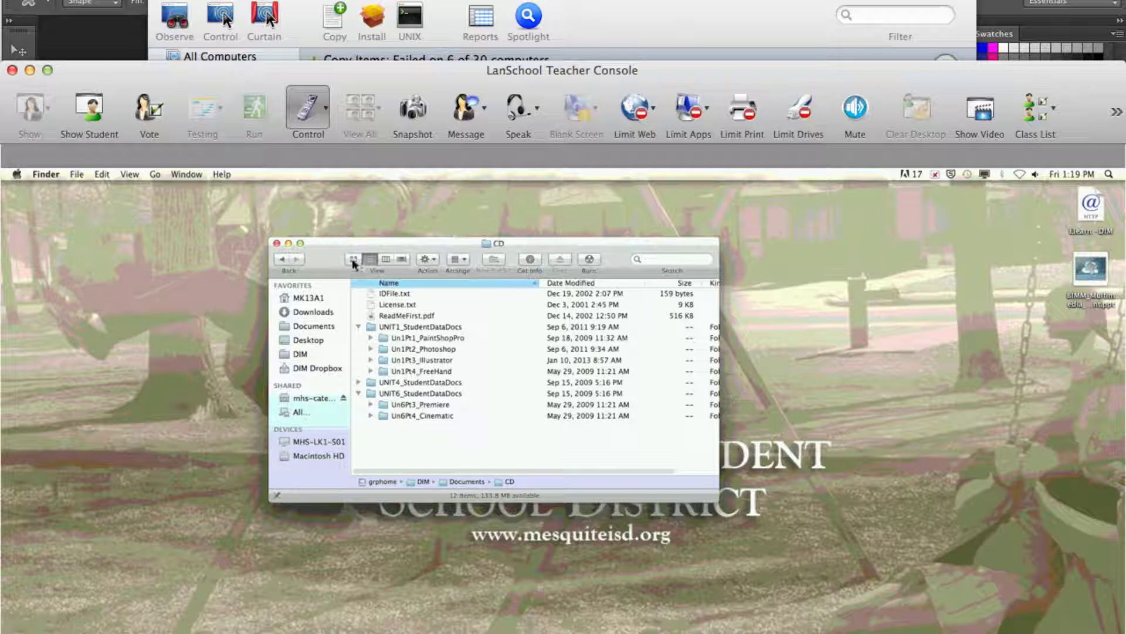
Create a new folder in Documents > 1_6wks and name it 3a_gaminoj_lesson1.
{"action": "left_click", "coordinate": [315, 329]}
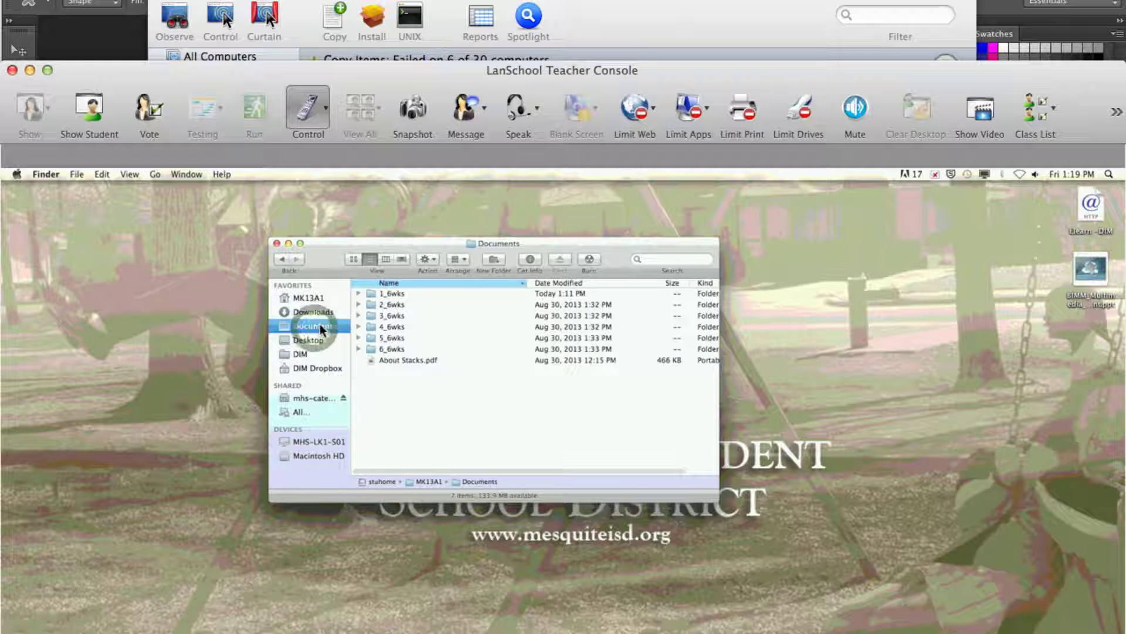
{"action": "left_click", "coordinate": [394, 293]}
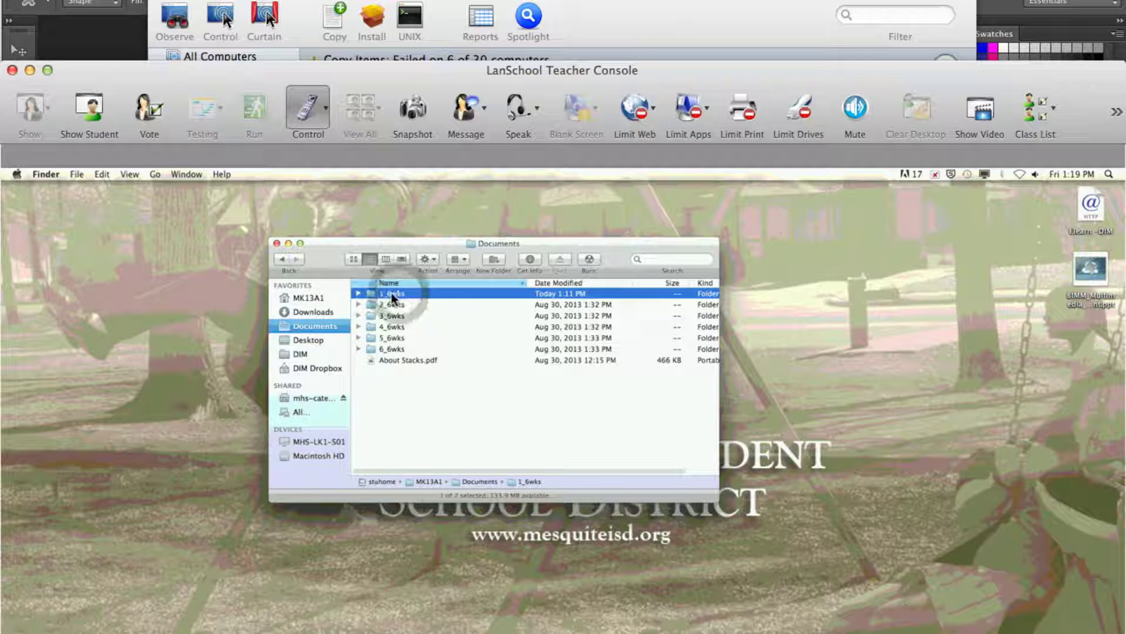
{"action": "double_click", "coordinate": [394, 295]}
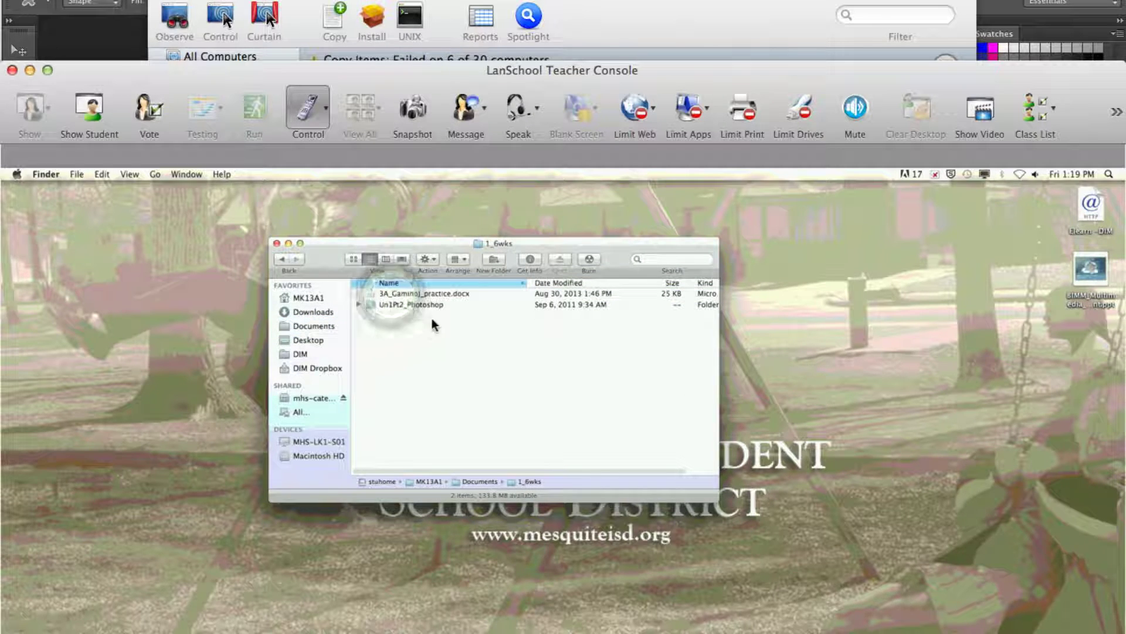
{"action": "left_click", "coordinate": [493, 260]}
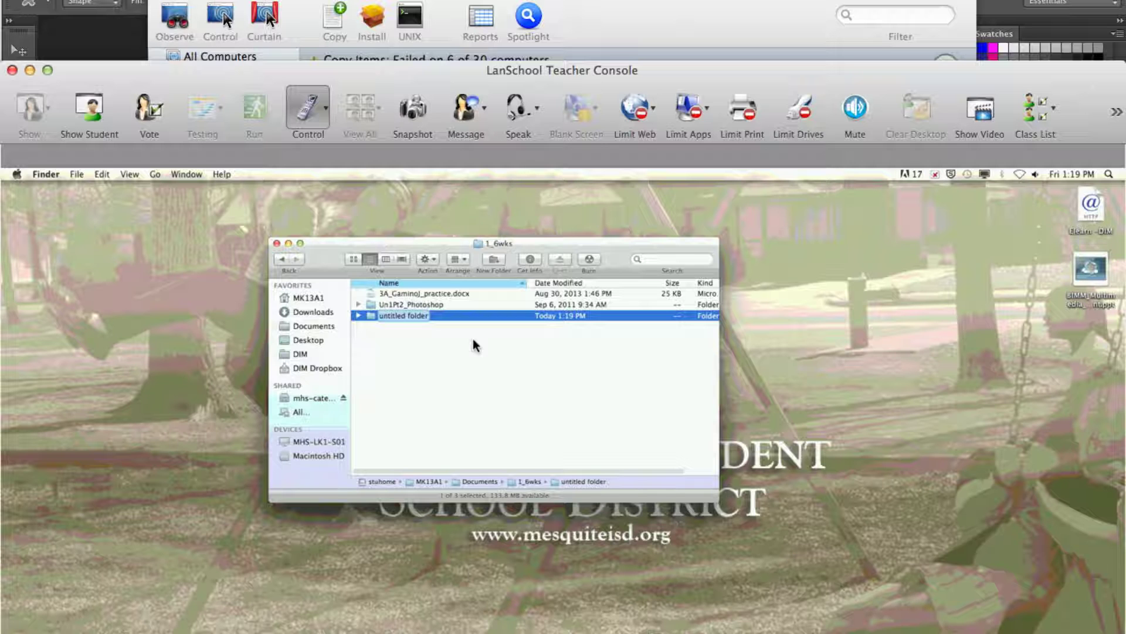
{"action": "type", "text": "3"}
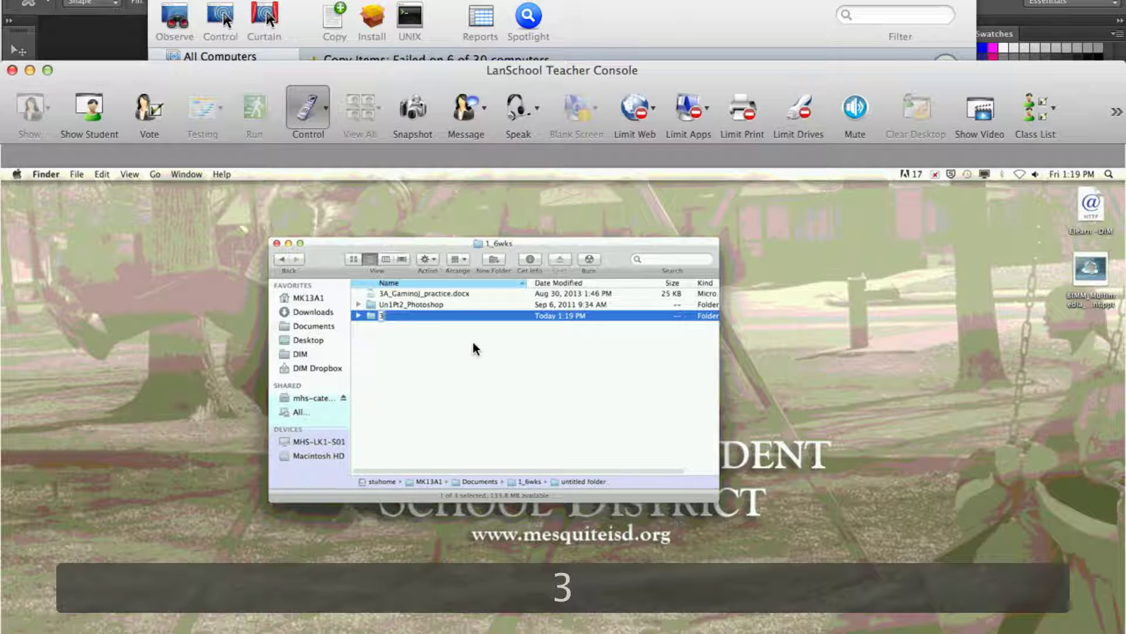
{"action": "type", "text": "a"}
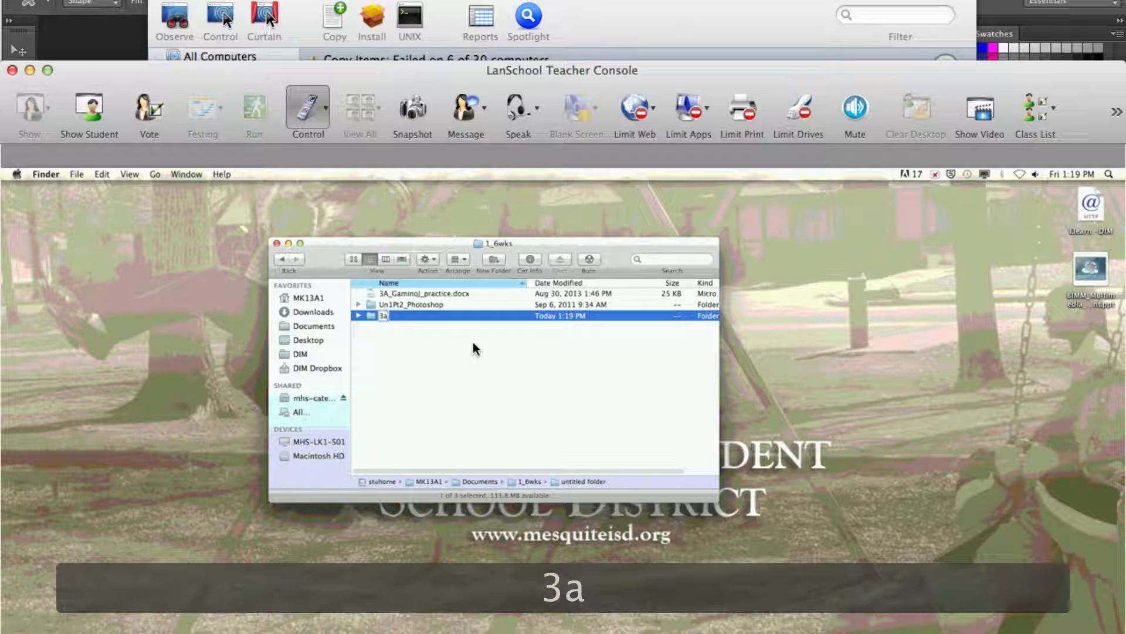
{"action": "type", "text": "_"}
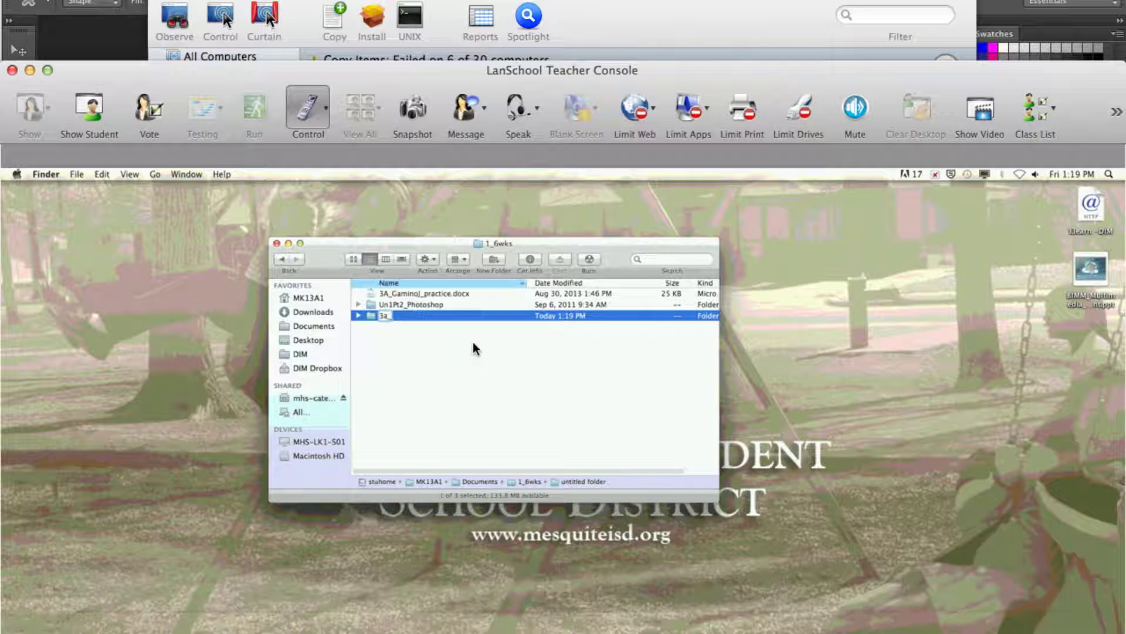
{"action": "type", "text": "g"}
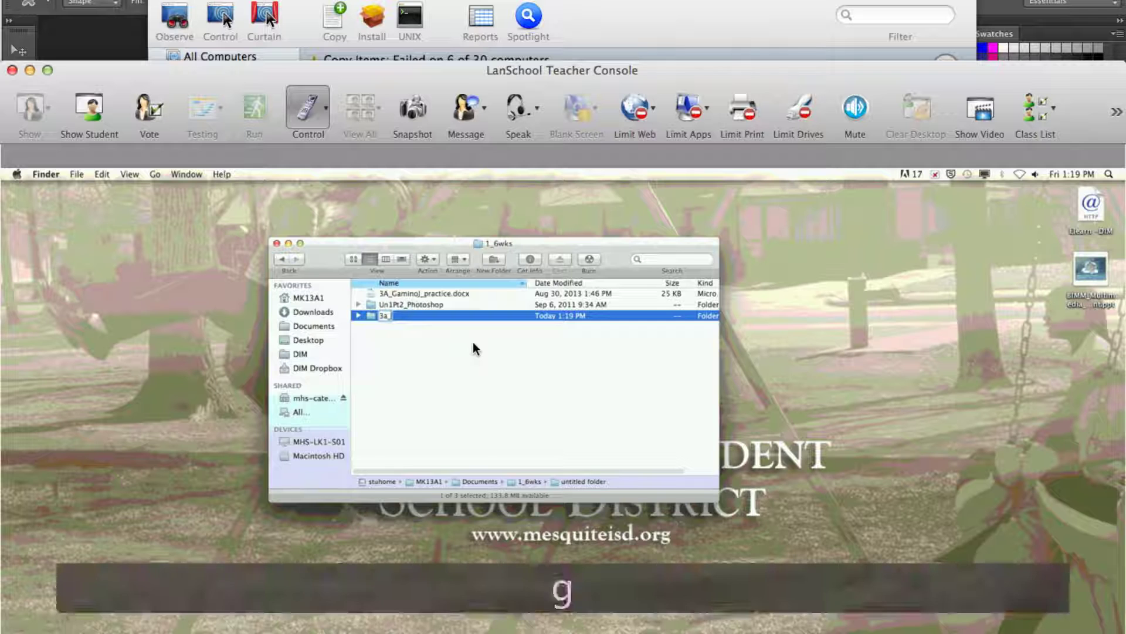
{"action": "type", "text": "aminoj"}
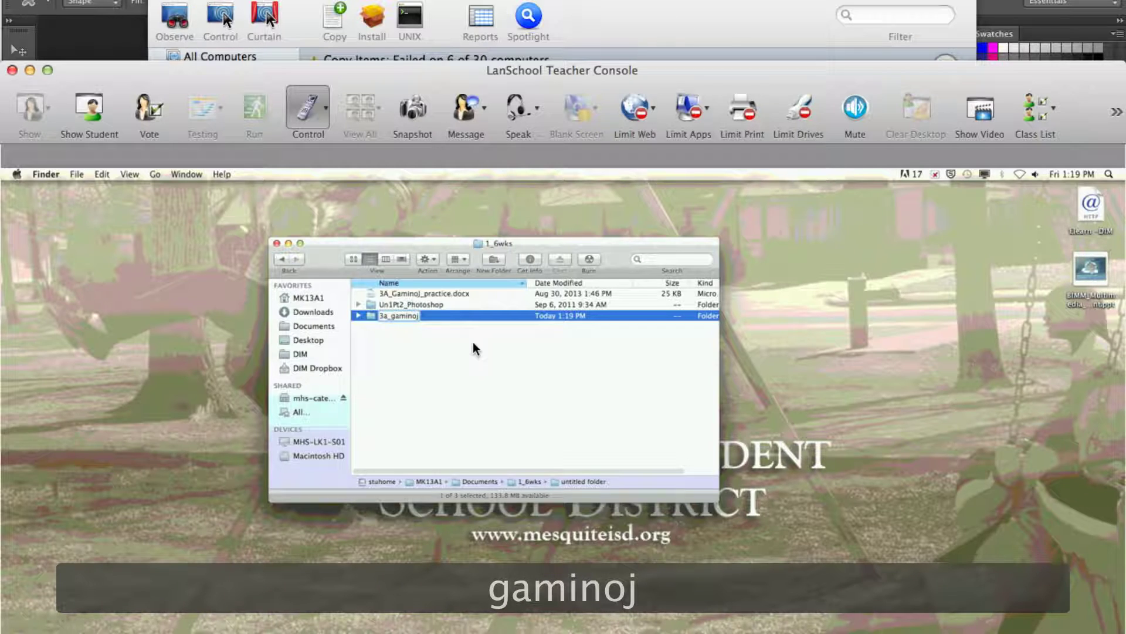
{"action": "type", "text": "_"}
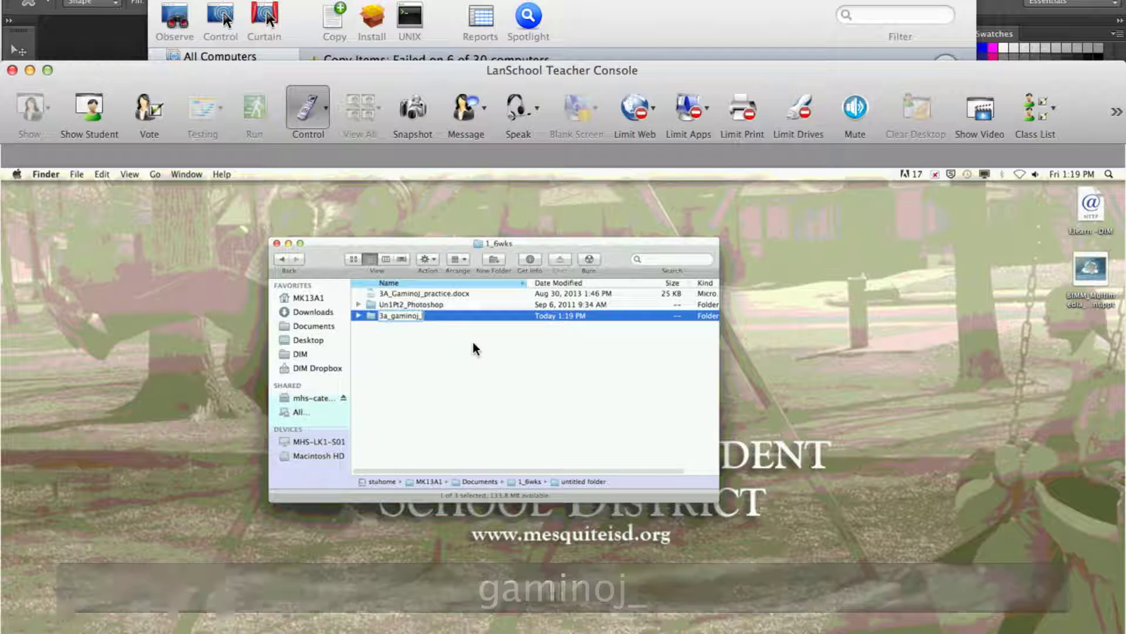
{"action": "type", "text": "lesson1"}
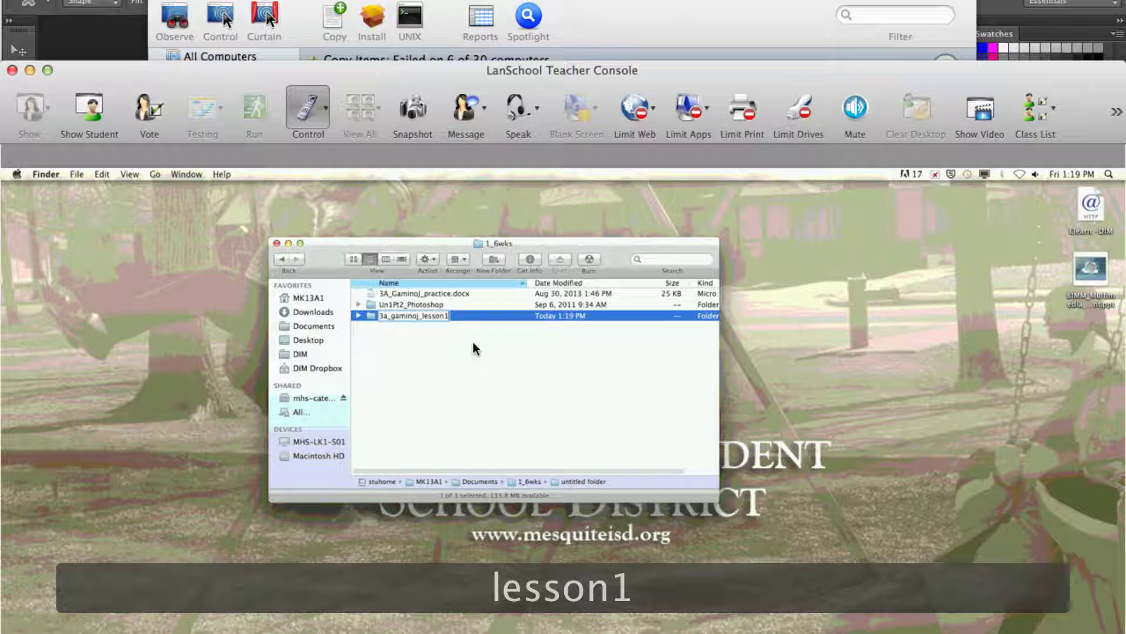
{"action": "left_click", "coordinate": [476, 345]}
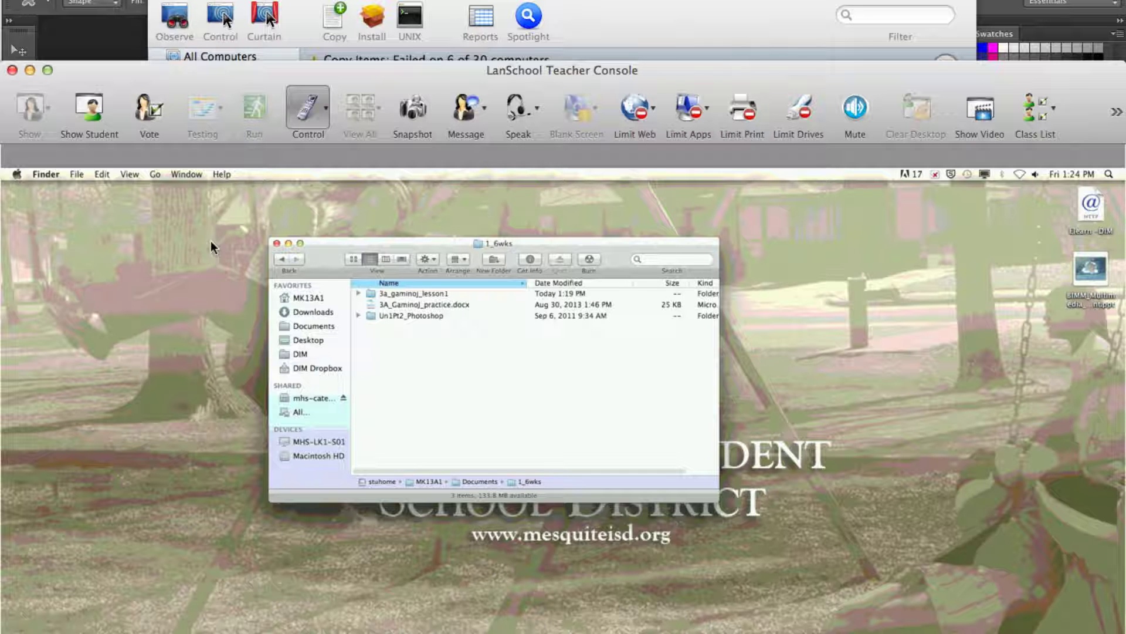
End remote control, close the LanSchool and Copy Items windows, and show the Photoshop Part 2 lesson.
{"action": "left_click", "coordinate": [307, 113]}
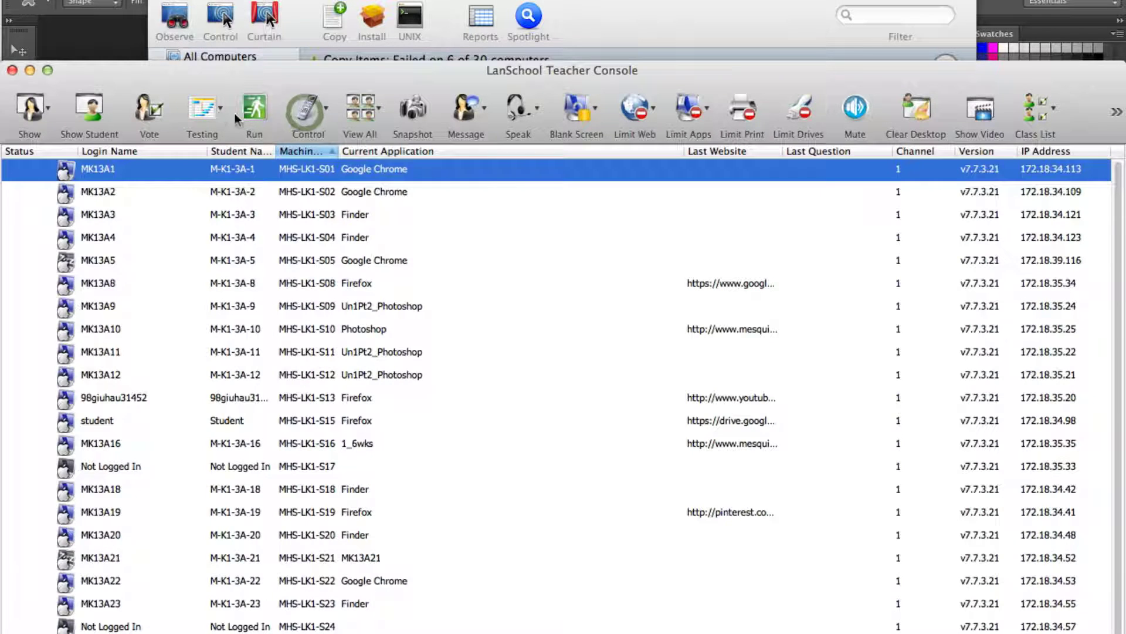
{"action": "left_click", "coordinate": [29, 69]}
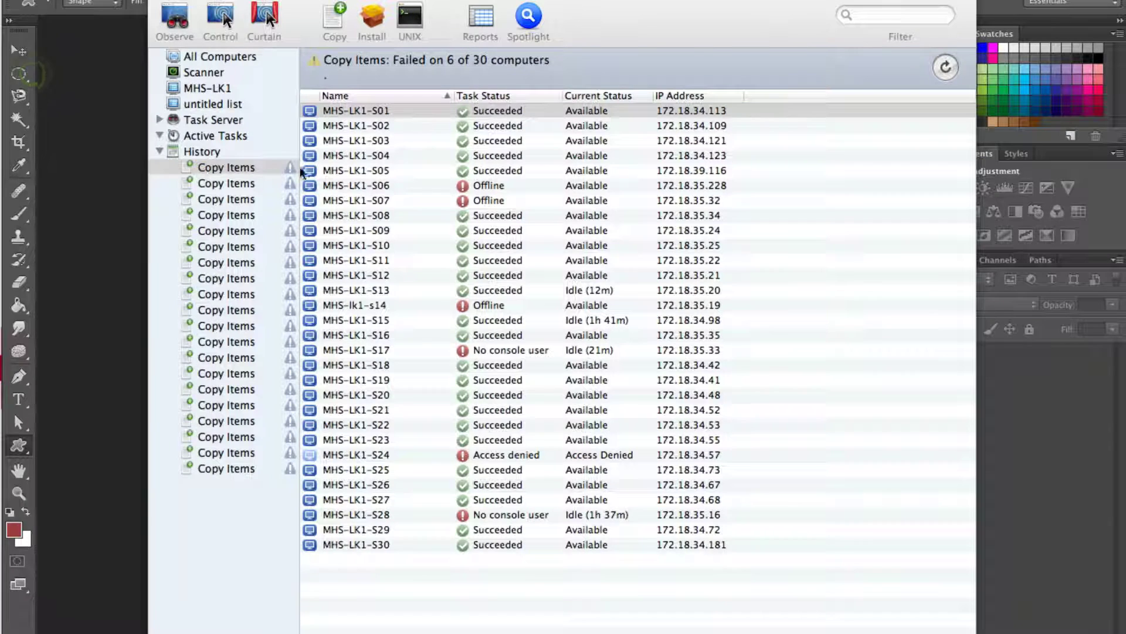
{"action": "left_click", "coordinate": [19, 95]}
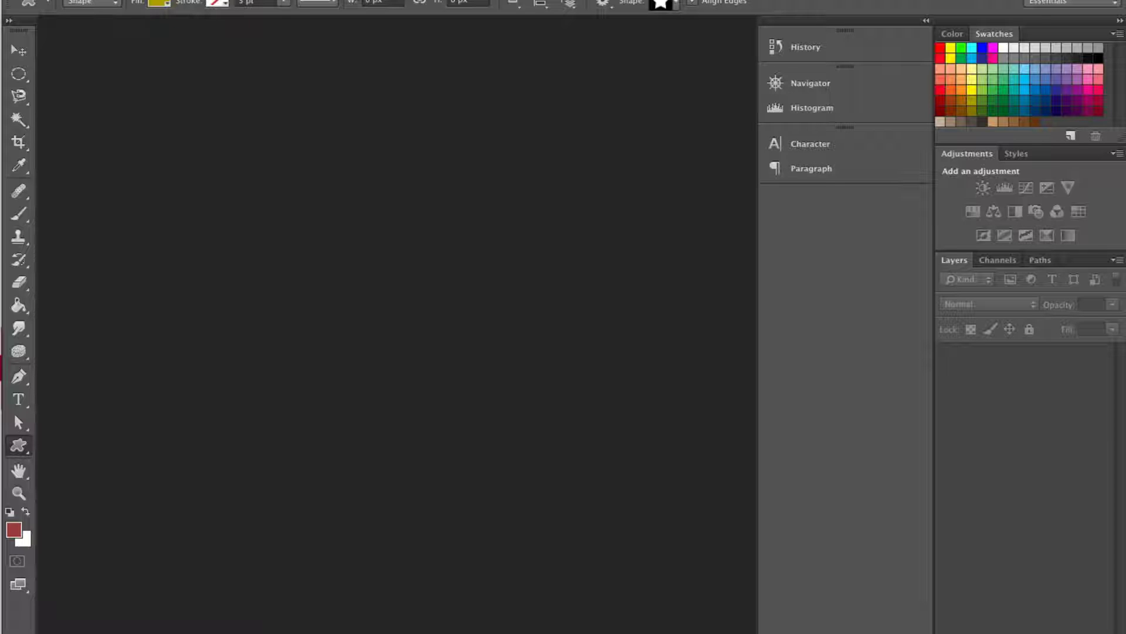
{"action": "key", "text": "super+Tab"}
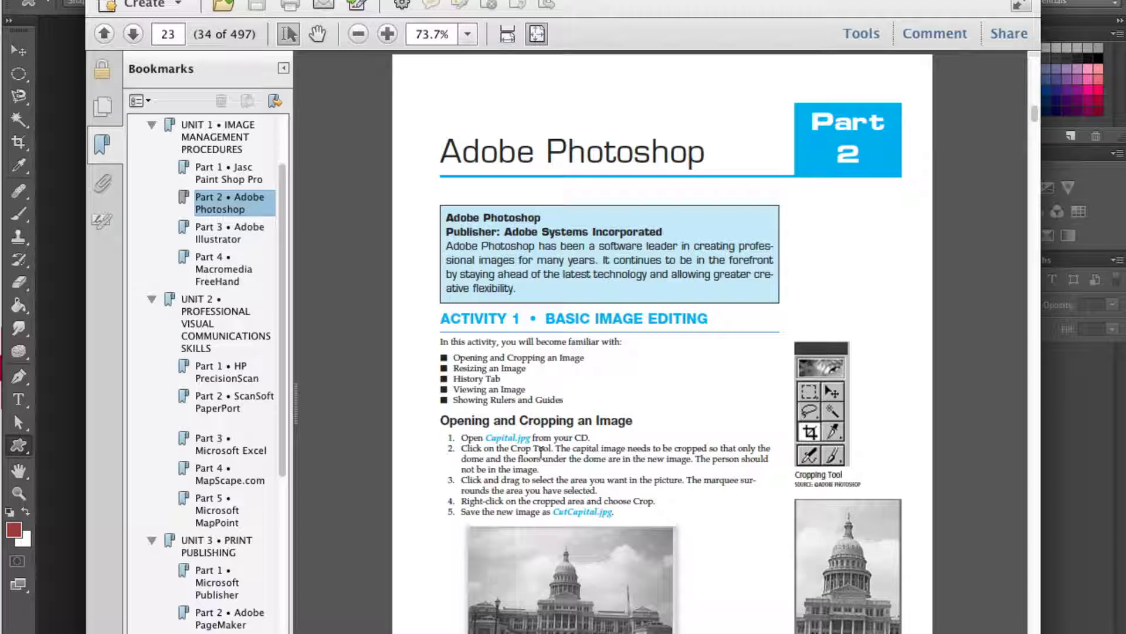
Close the Adobe Reader lesson window to reveal the Photoshop workspace.
{"action": "left_click", "coordinate": [69, 3]}
Open Capital.jpg from Documents > 1_6wks > Un1Pt2_Photoshop through File > Open.
{"action": "left_click", "coordinate": [79, 2]}
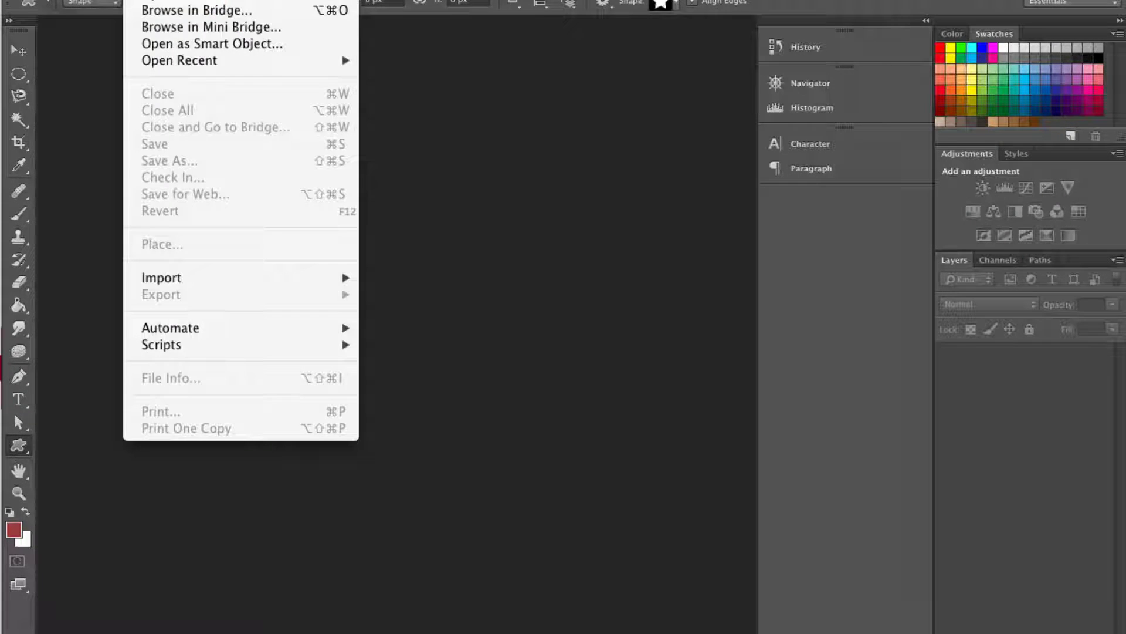
{"action": "left_click", "coordinate": [181, 25]}
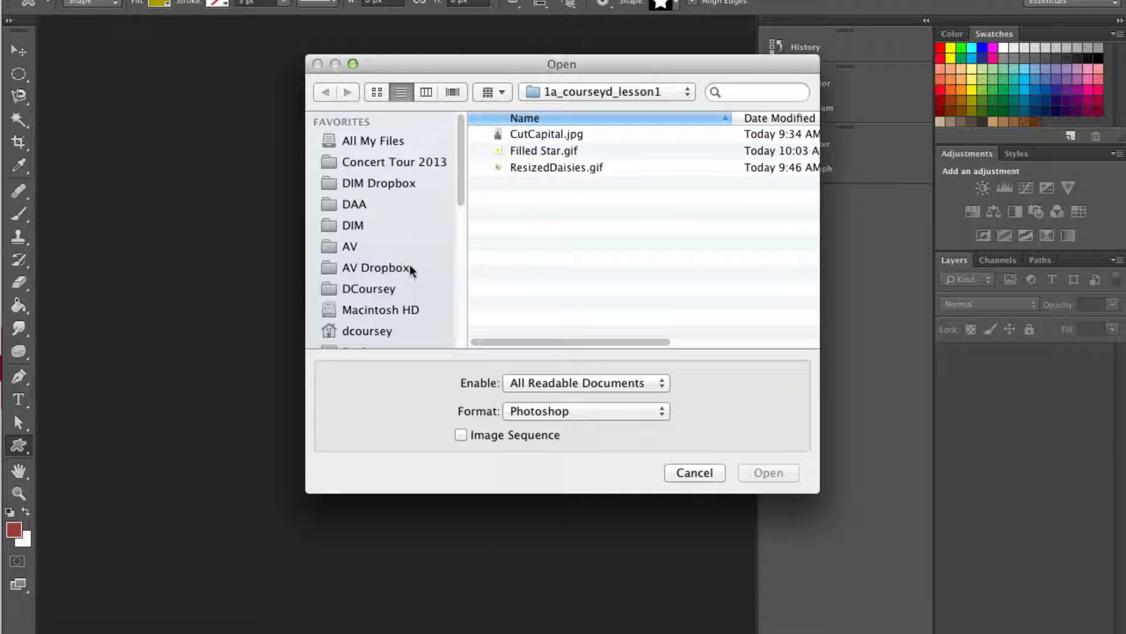
{"action": "scroll", "coordinate": [380, 217], "scroll_direction": "down", "scroll_amount": 2}
{"action": "scroll", "coordinate": [401, 255], "scroll_direction": "down", "scroll_amount": 2}
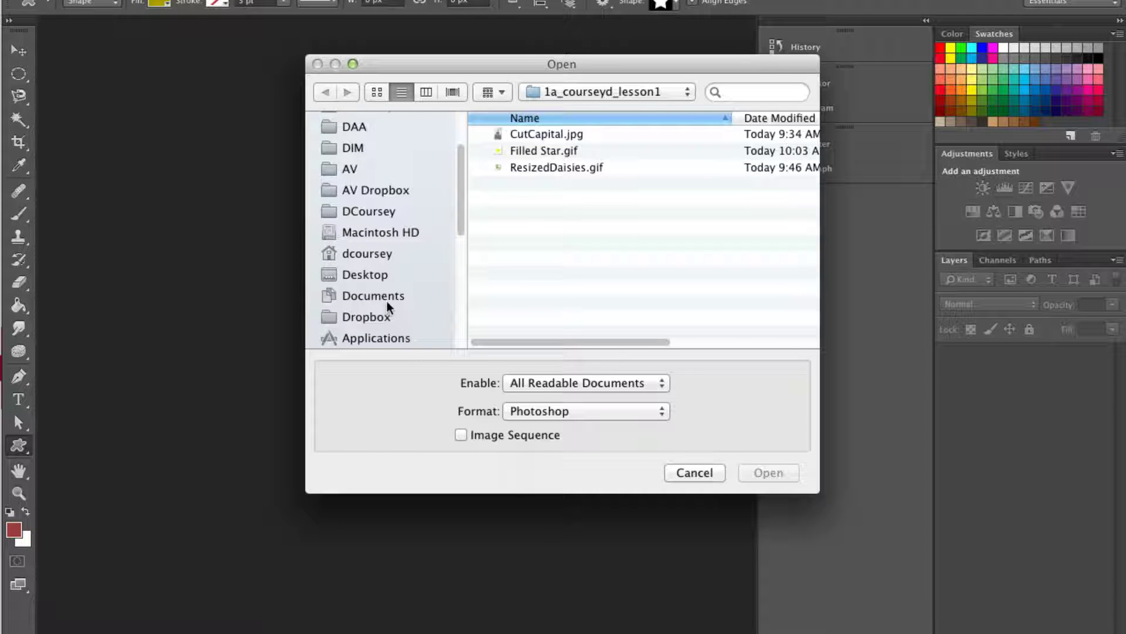
{"action": "left_click", "coordinate": [376, 297]}
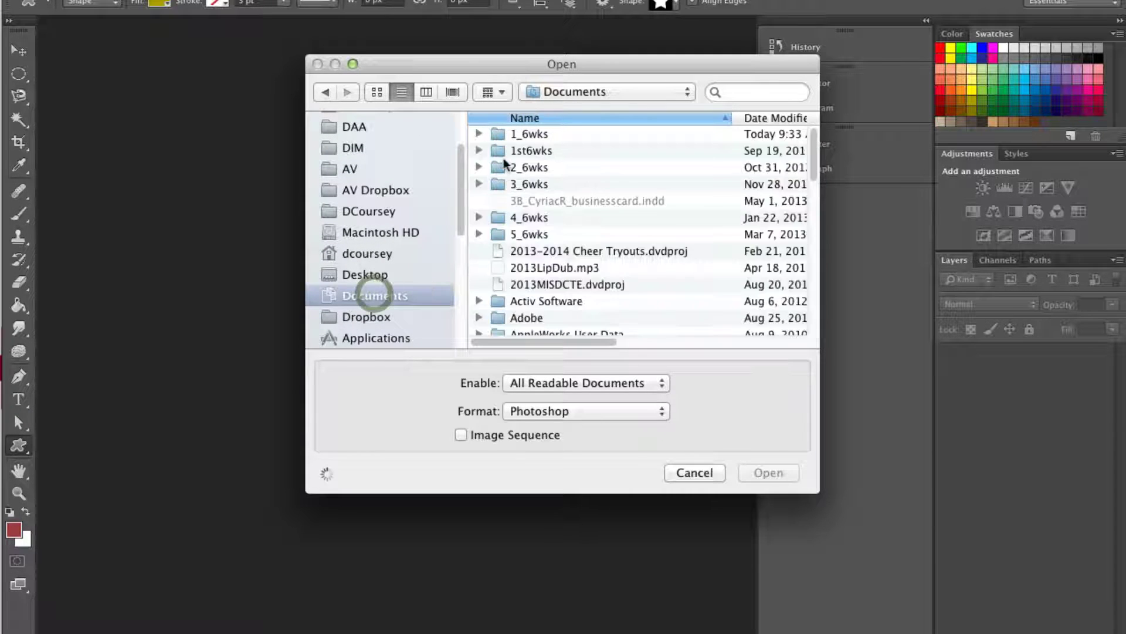
{"action": "left_click", "coordinate": [512, 133]}
{"action": "double_click", "coordinate": [511, 133]}
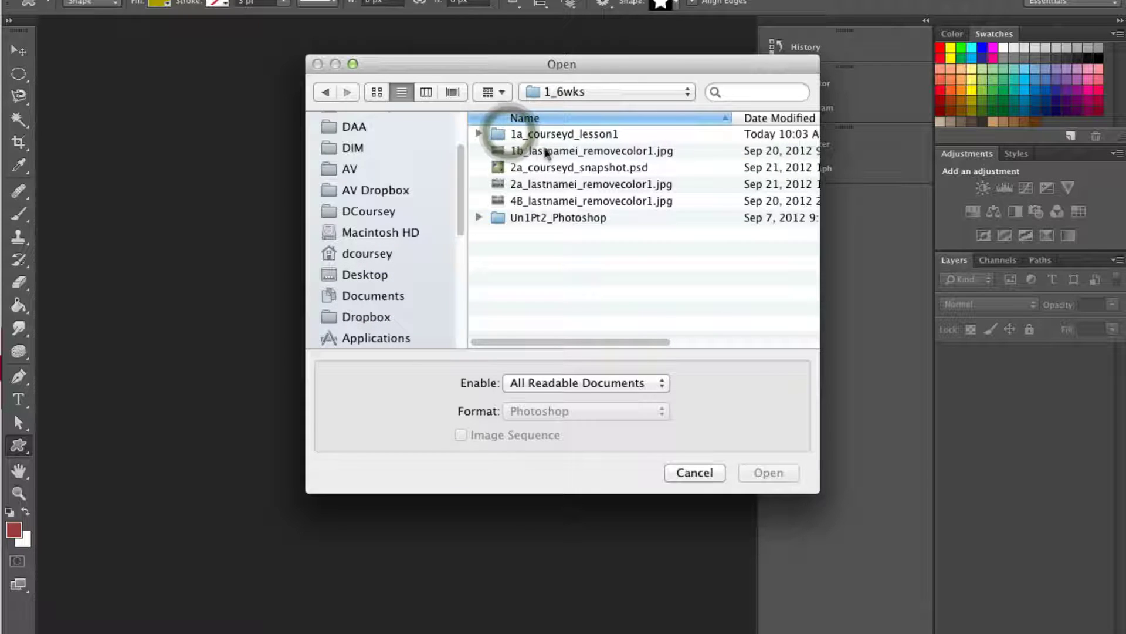
{"action": "double_click", "coordinate": [543, 222]}
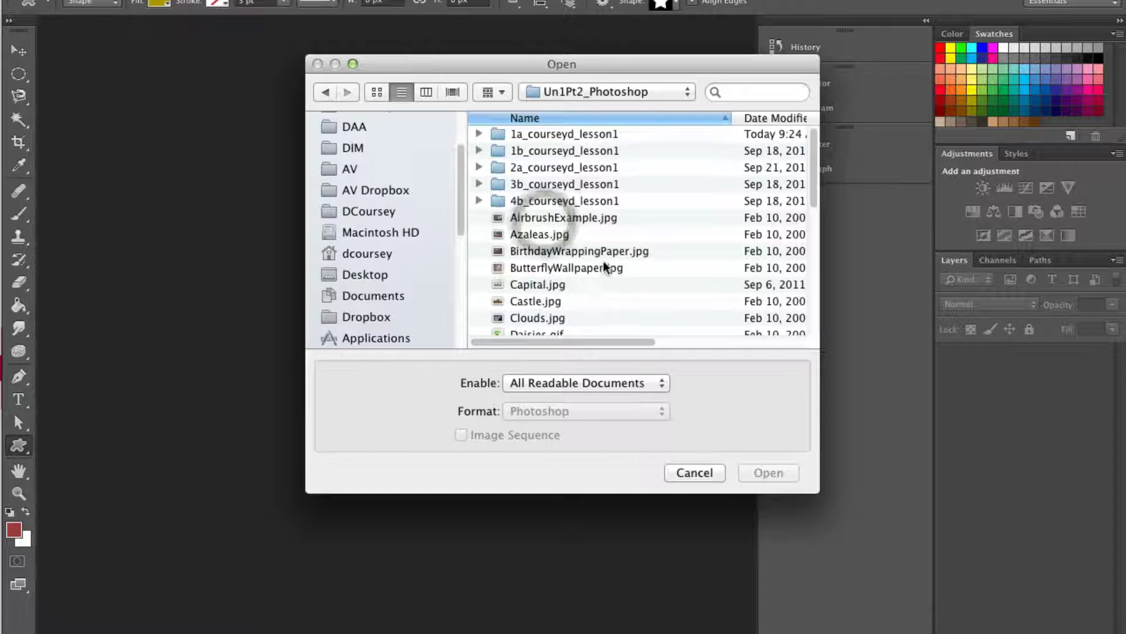
{"action": "left_click", "coordinate": [539, 286]}
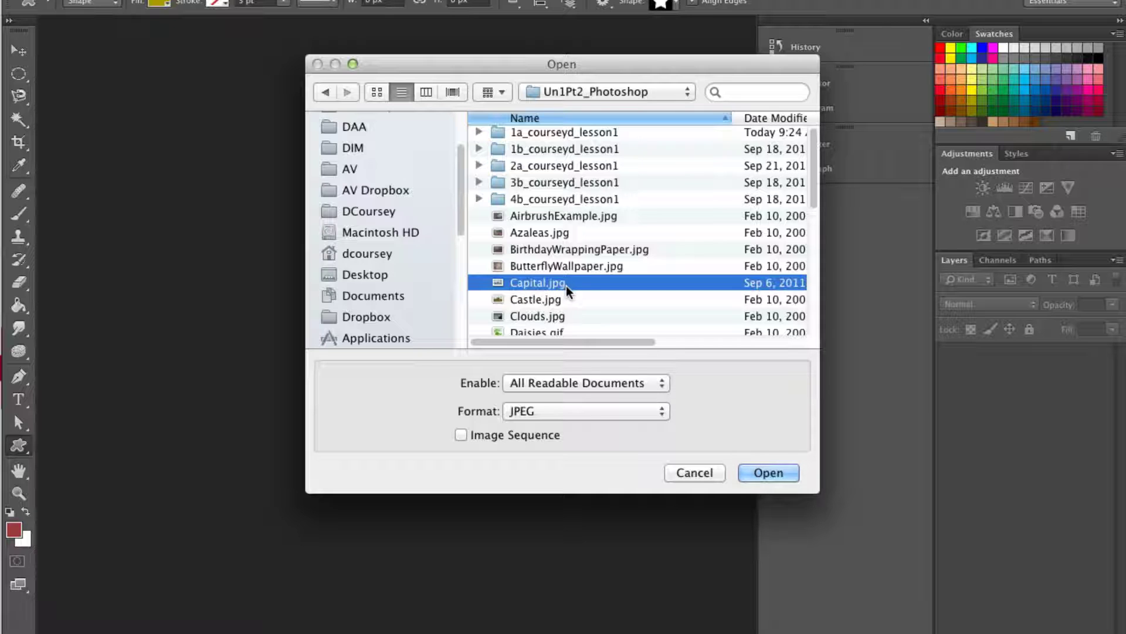
{"action": "left_click", "coordinate": [768, 472]}
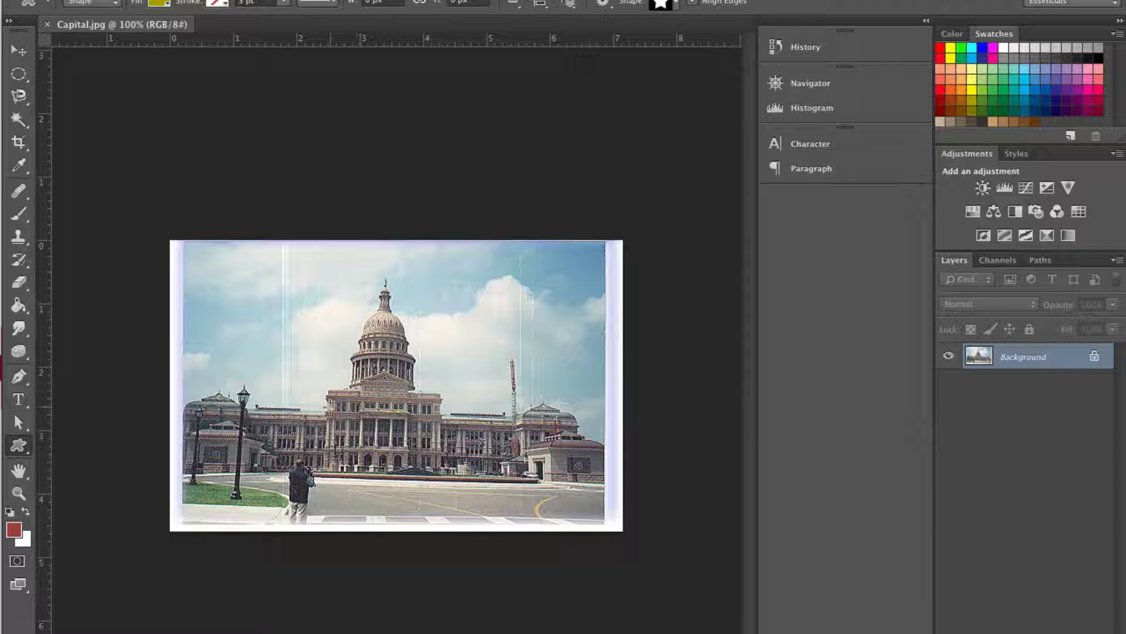
Switch to Adobe Reader to view Activity 1's Opening and Cropping an Image steps.
{"action": "key", "text": "super+Tab"}
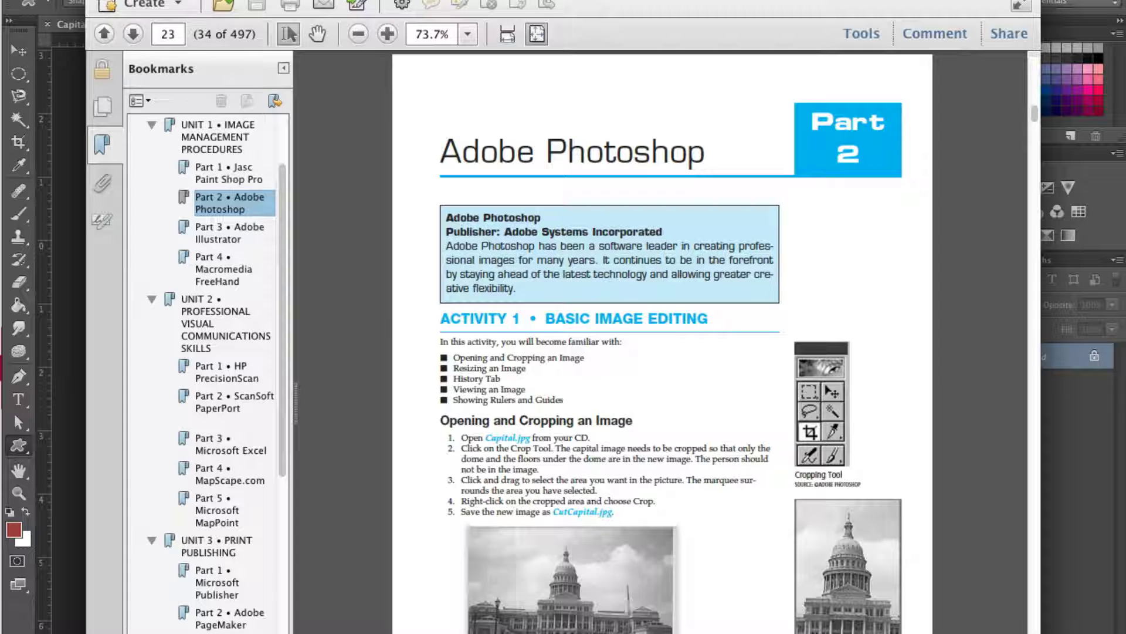
Back in Photoshop, use the Crop tool to crop Capital.jpg to a narrow box around the dome.
{"action": "key", "text": "super+Tab"}
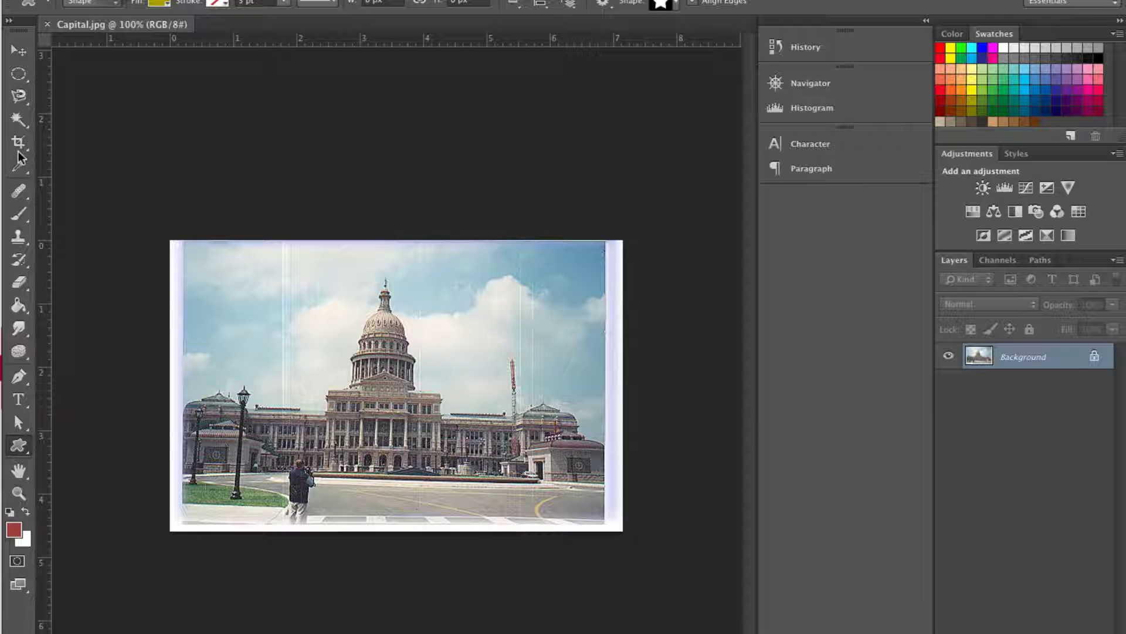
{"action": "left_click", "coordinate": [20, 144]}
{"action": "key", "text": "c"}
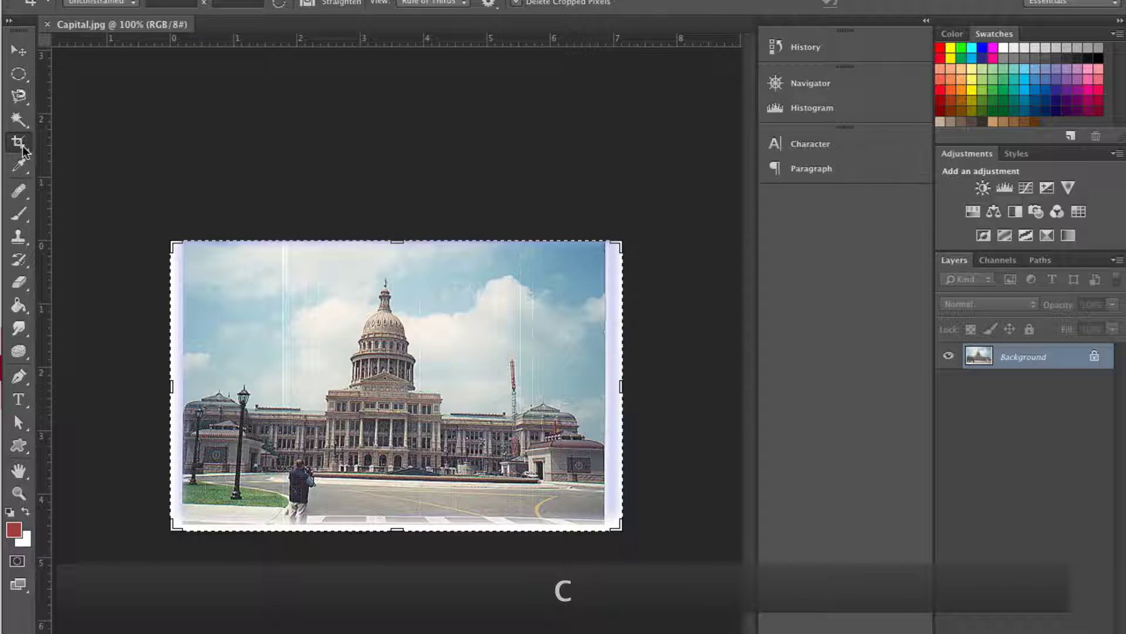
{"action": "key", "text": "c"}
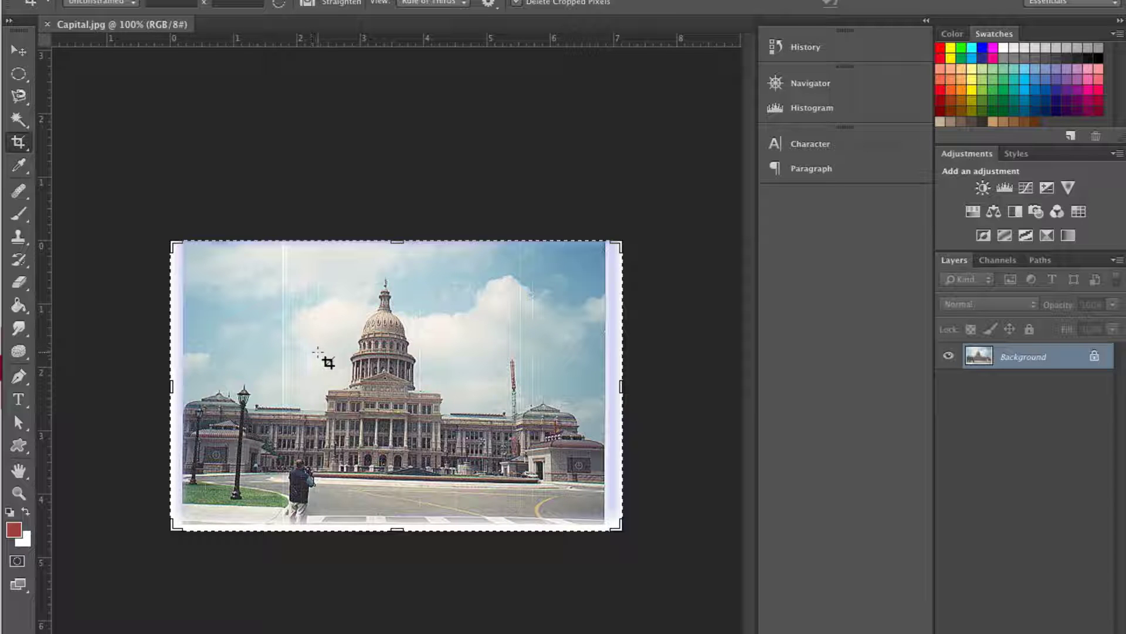
{"action": "left_click_drag", "start_coordinate": [321, 258], "coordinate": [455, 495]}
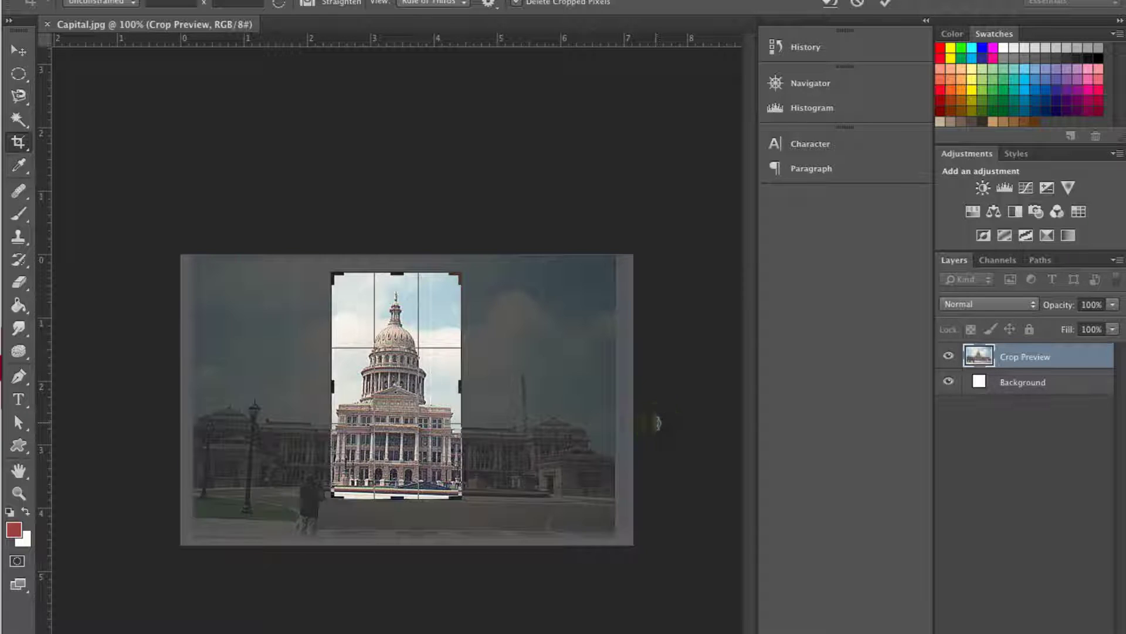
{"action": "left_click_drag", "start_coordinate": [422, 423], "coordinate": [423, 423]}
{"action": "double_click", "coordinate": [422, 423]}
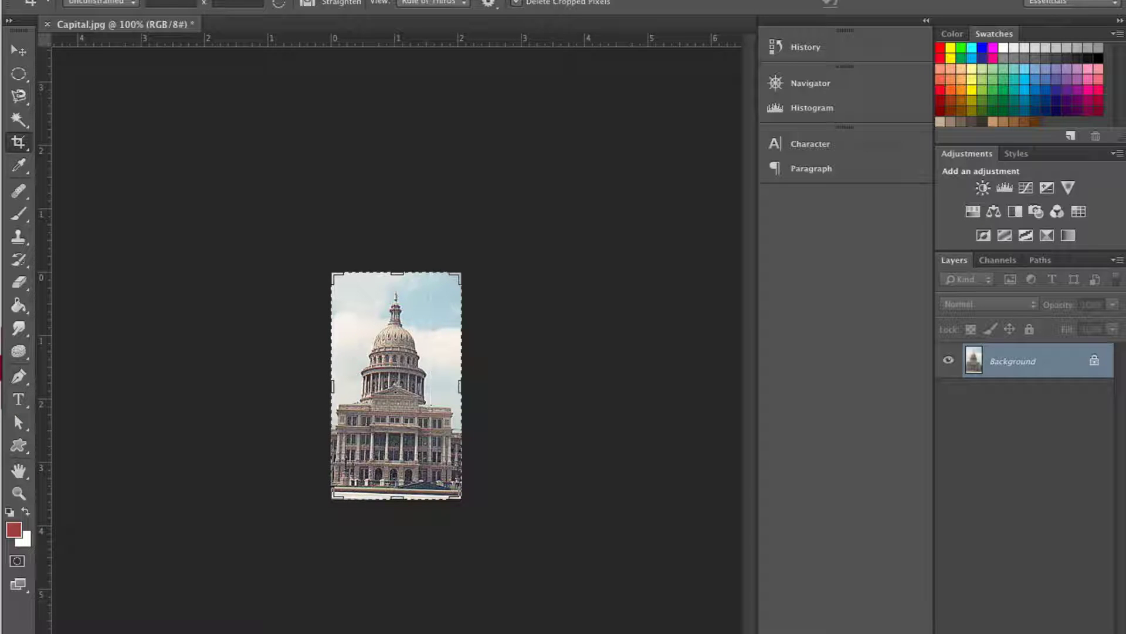
From Save As, create a new 3a_courseyd_lesson1 folder as the save destination.
{"action": "left_click", "coordinate": [141, 1]}
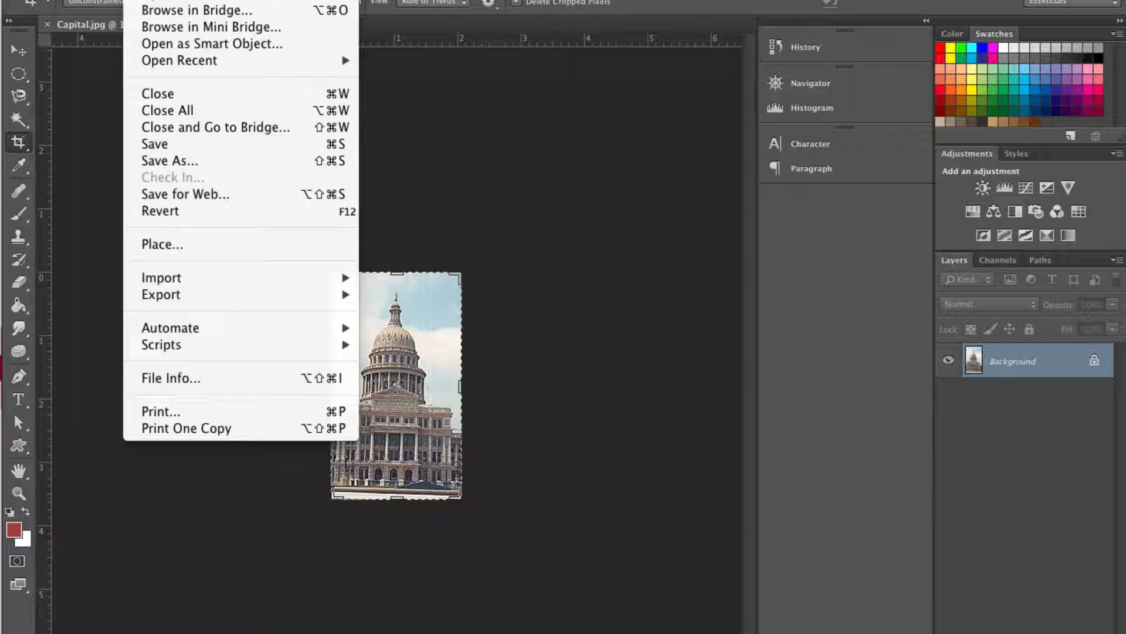
{"action": "left_click", "coordinate": [170, 161]}
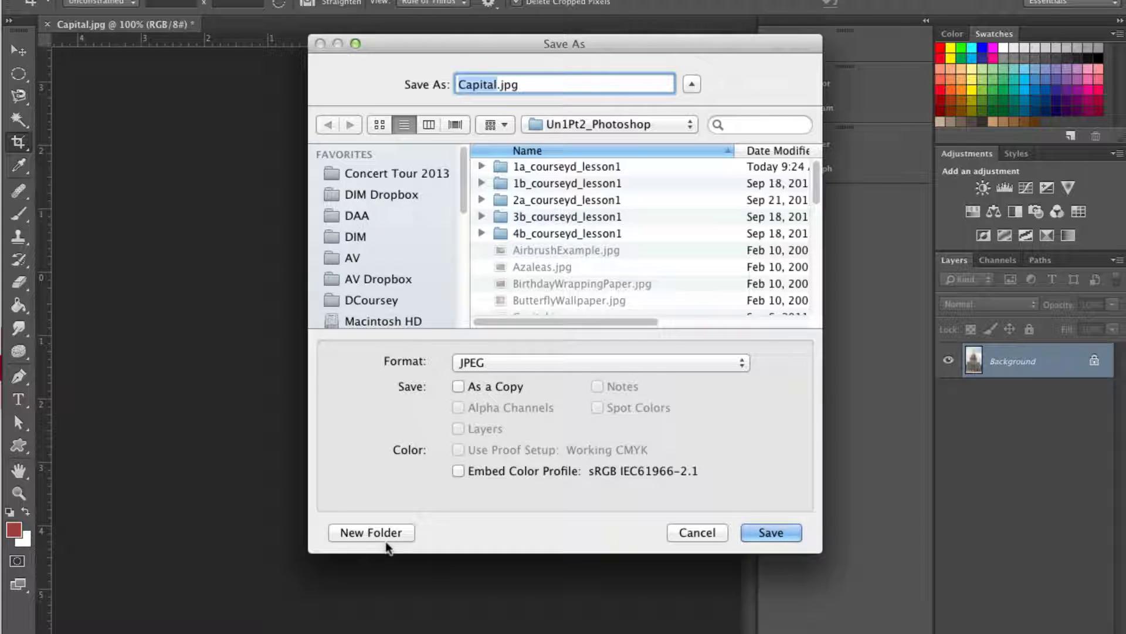
{"action": "left_click", "coordinate": [370, 532]}
{"action": "type", "text": "3"}
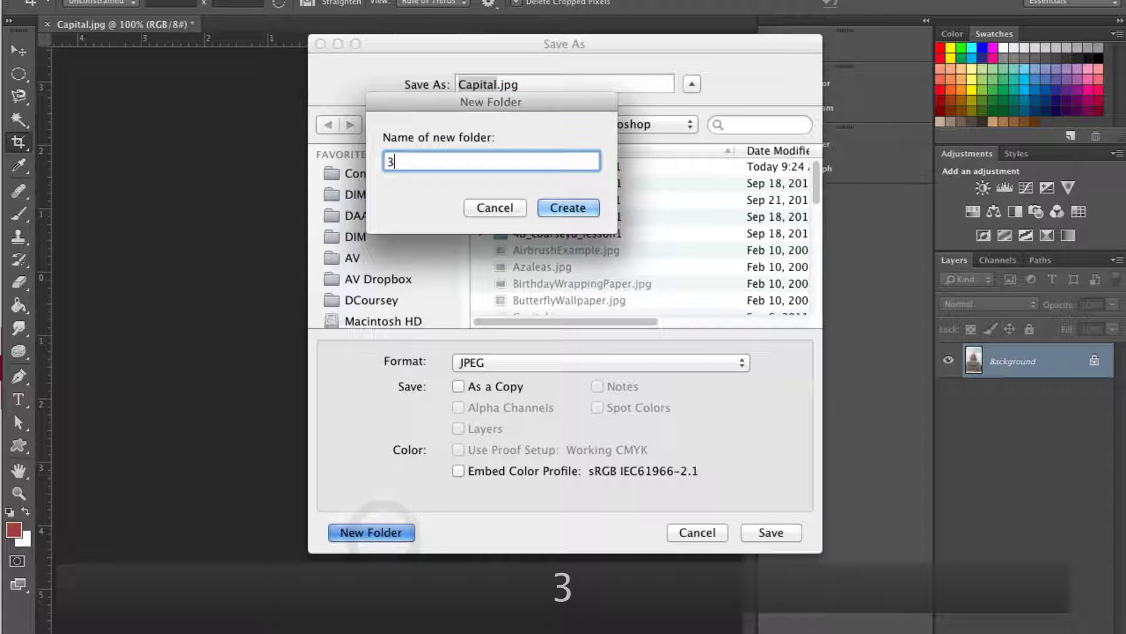
{"action": "type", "text": "a_courseyd_lesson"}
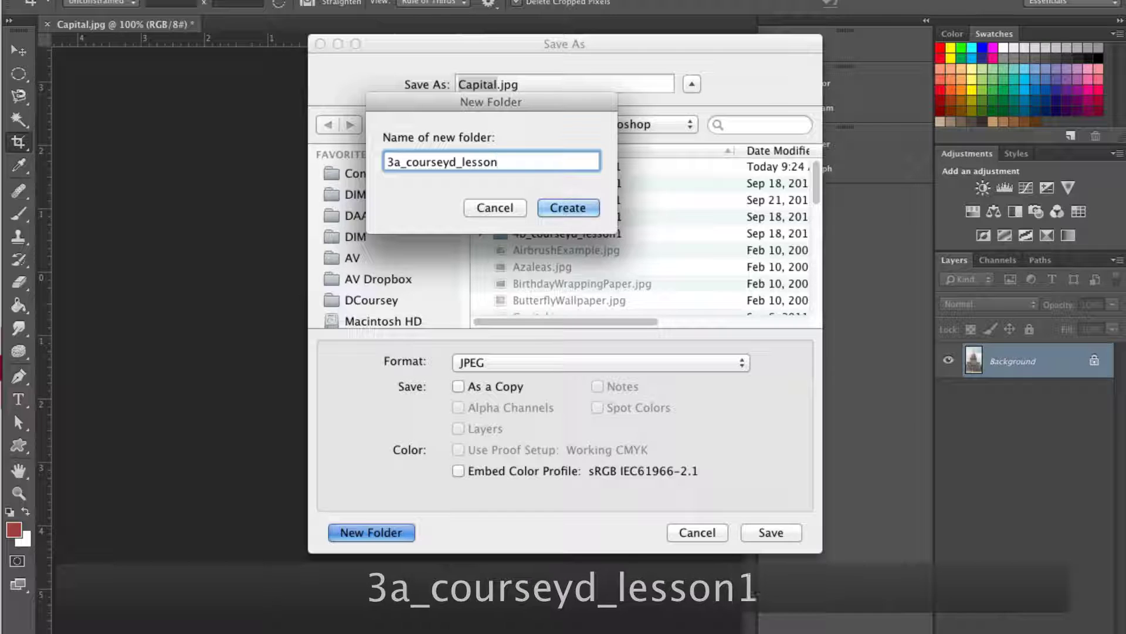
{"action": "type", "text": "1"}
{"action": "left_click", "coordinate": [567, 208]}
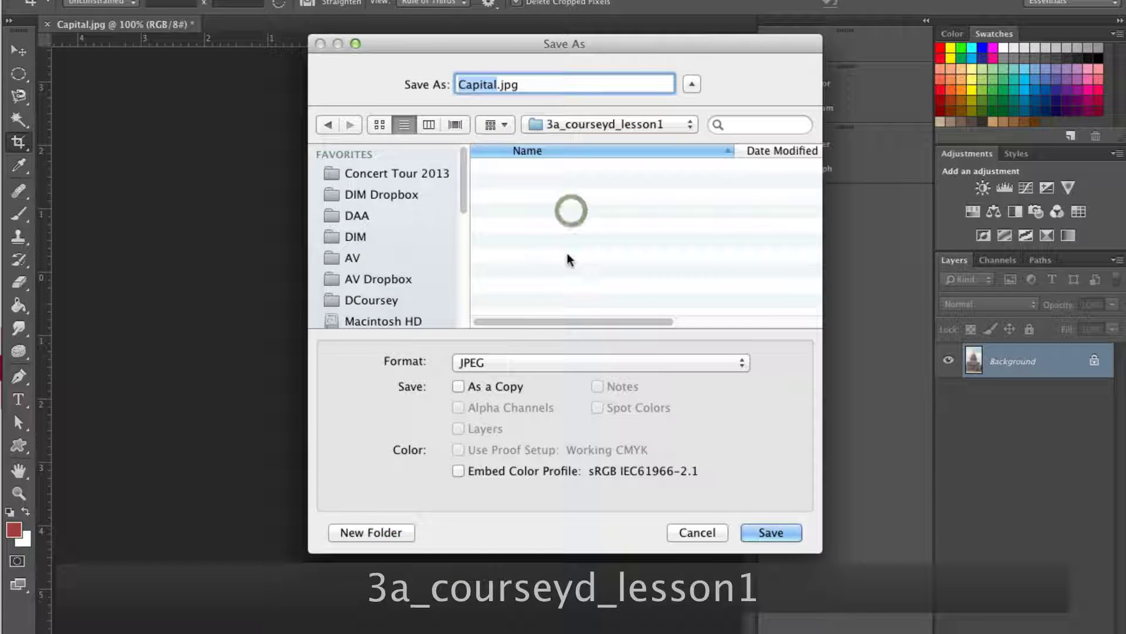
Rename the file to CutCapital.jpg and toggle the Save As dialog between compact and expanded views.
{"action": "left_click", "coordinate": [459, 83]}
{"action": "type", "text": "Cut"}
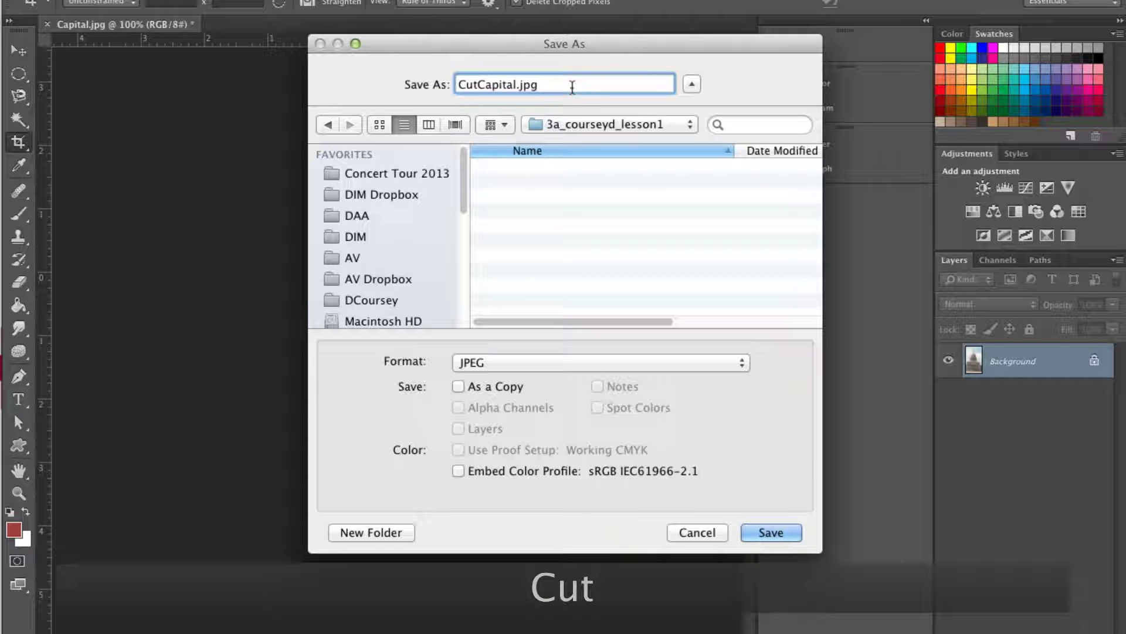
{"action": "left_click", "coordinate": [550, 108]}
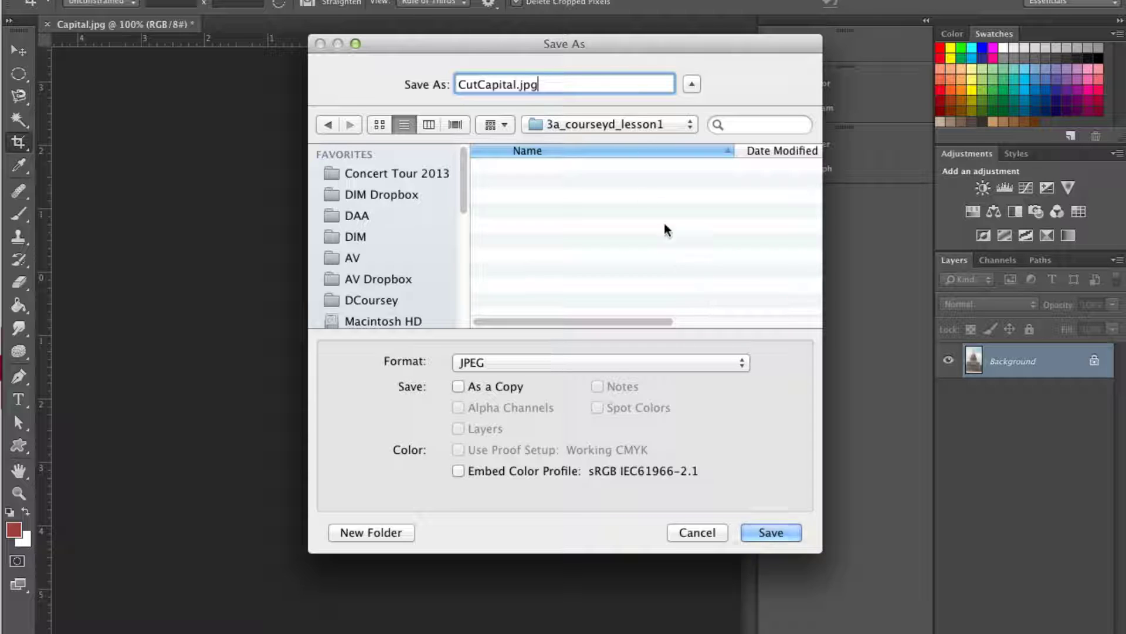
{"action": "left_click", "coordinate": [692, 85]}
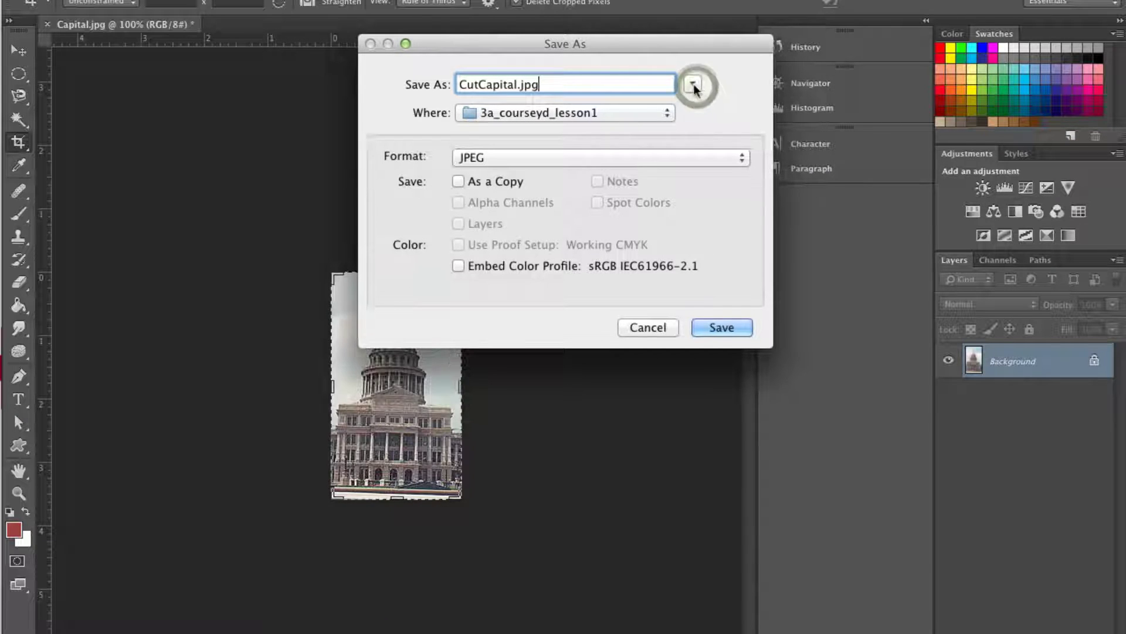
{"action": "left_click", "coordinate": [692, 85]}
{"action": "left_click", "coordinate": [693, 84]}
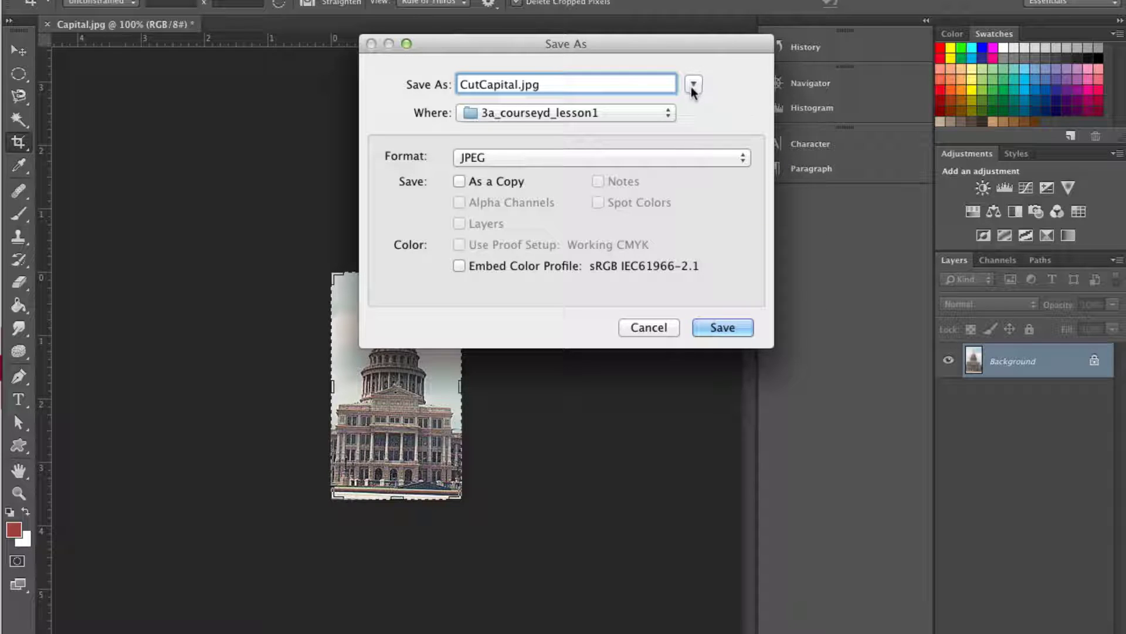
{"action": "left_click", "coordinate": [692, 85]}
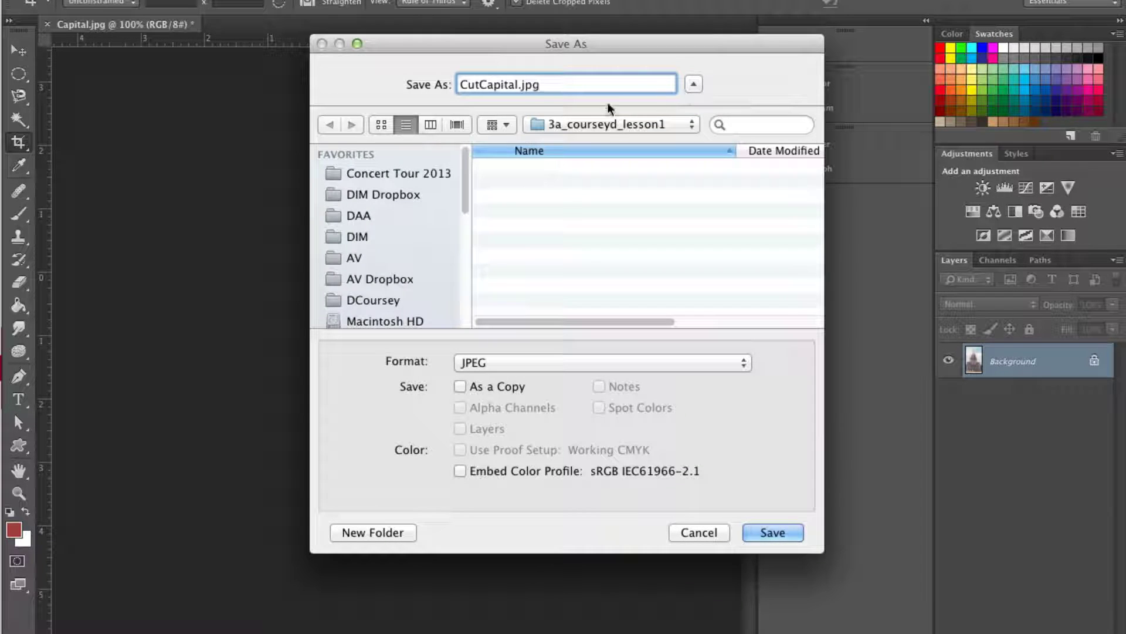
{"action": "left_click", "coordinate": [693, 84]}
{"action": "left_click", "coordinate": [693, 83]}
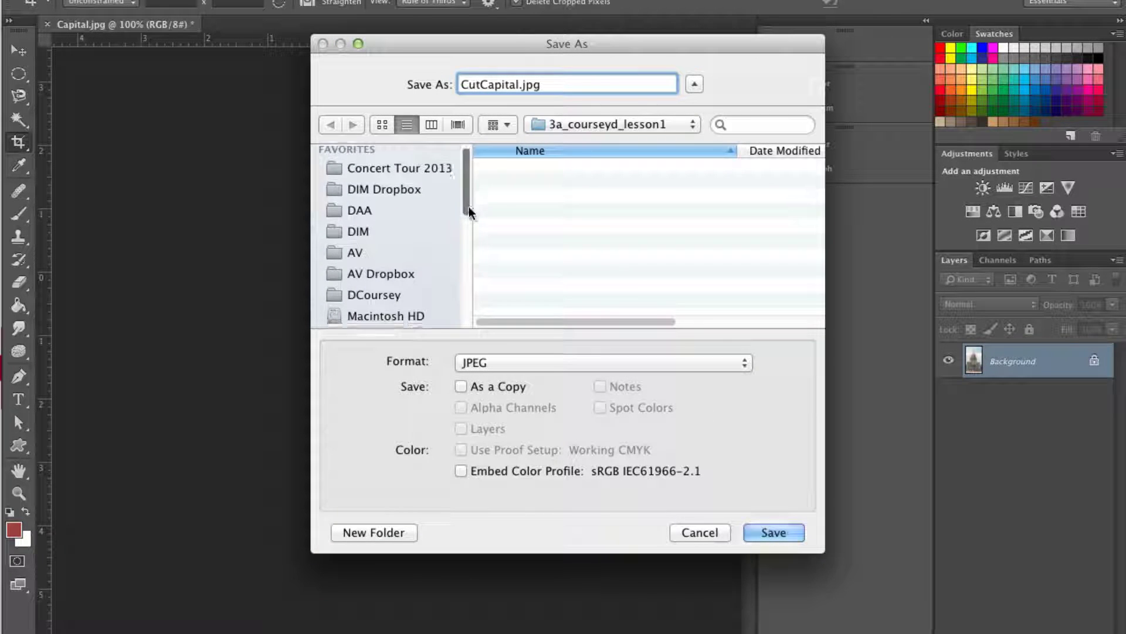
{"action": "left_click_drag", "start_coordinate": [467, 202], "coordinate": [467, 242]}
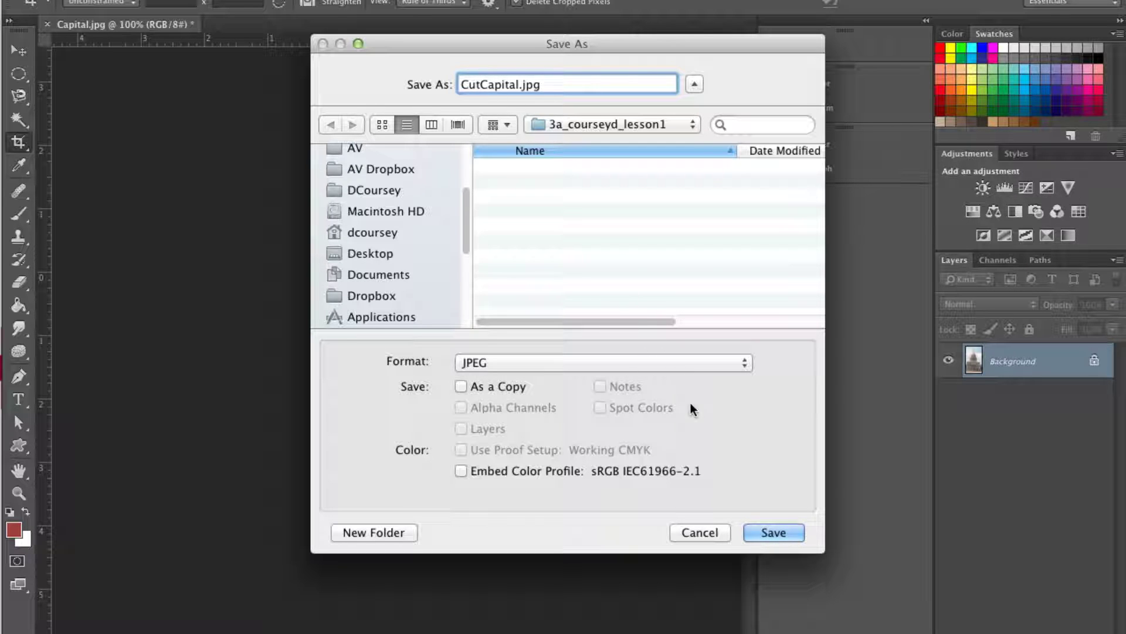
Save CutCapital.jpg with JPEG Quality set back to 12 (Maximum).
{"action": "left_click", "coordinate": [769, 534]}
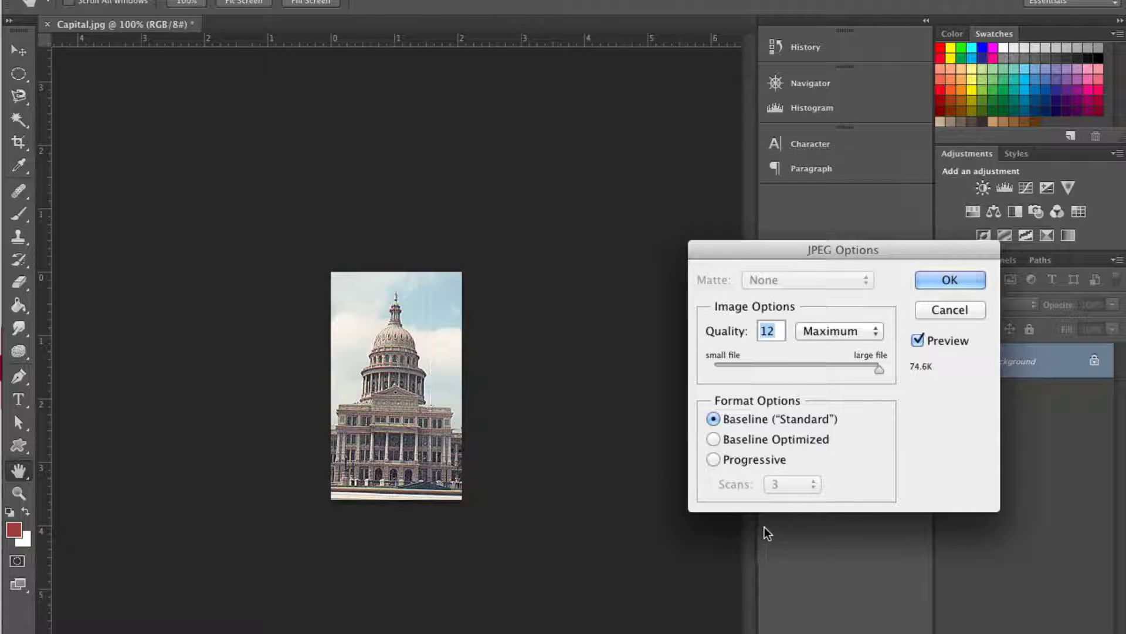
{"action": "left_click_drag", "start_coordinate": [739, 247], "coordinate": [359, 79]}
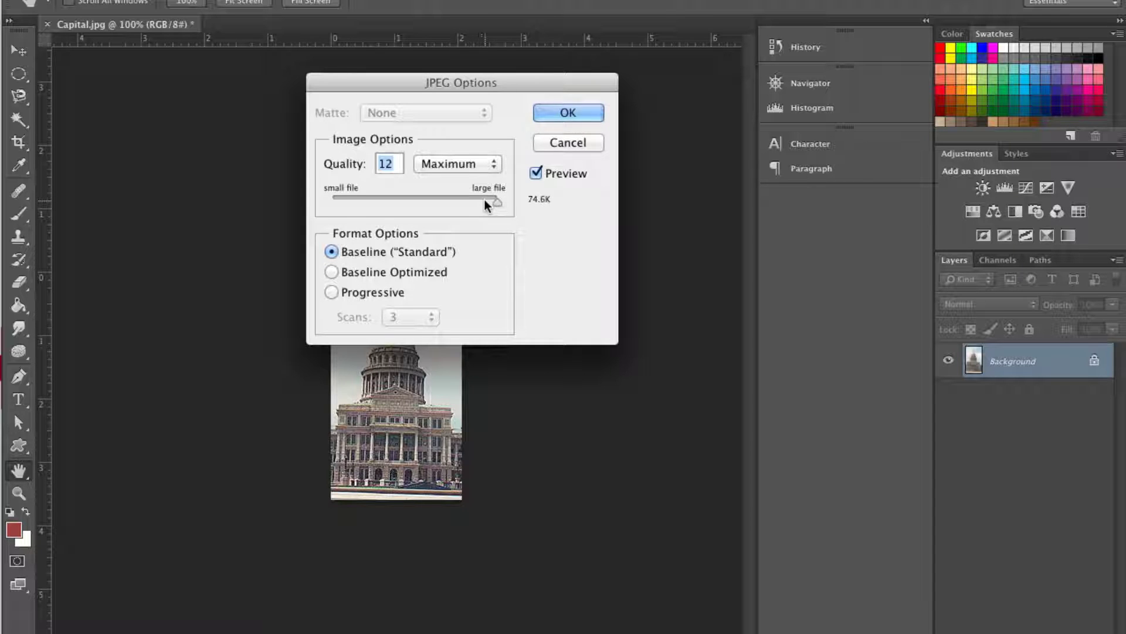
{"action": "left_click_drag", "start_coordinate": [497, 200], "coordinate": [460, 199]}
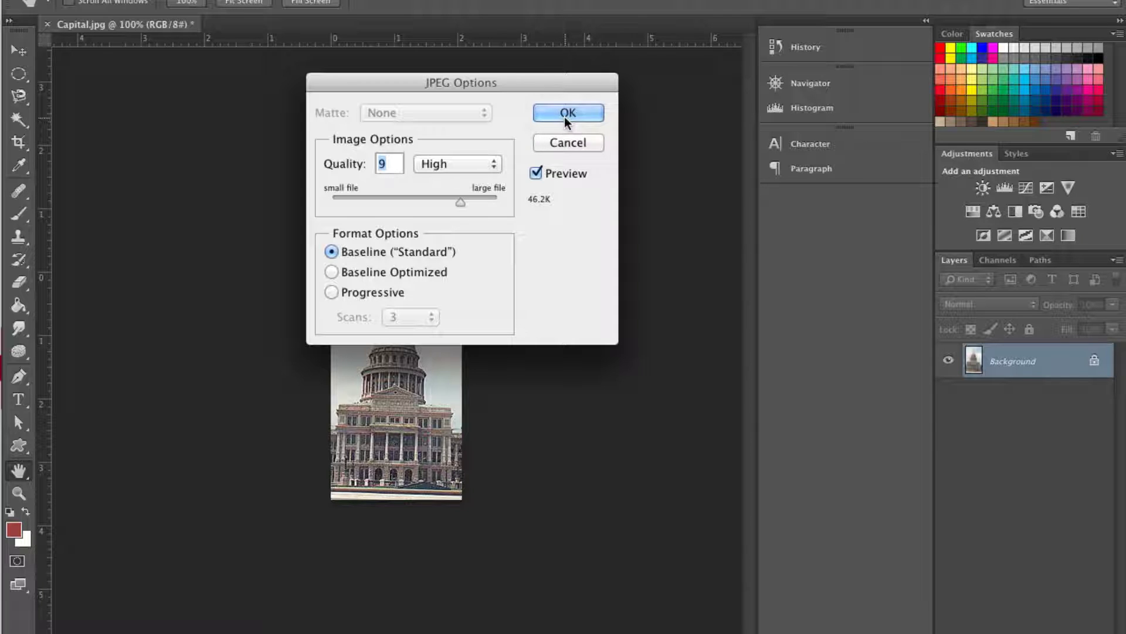
{"action": "left_click_drag", "start_coordinate": [460, 201], "coordinate": [531, 202]}
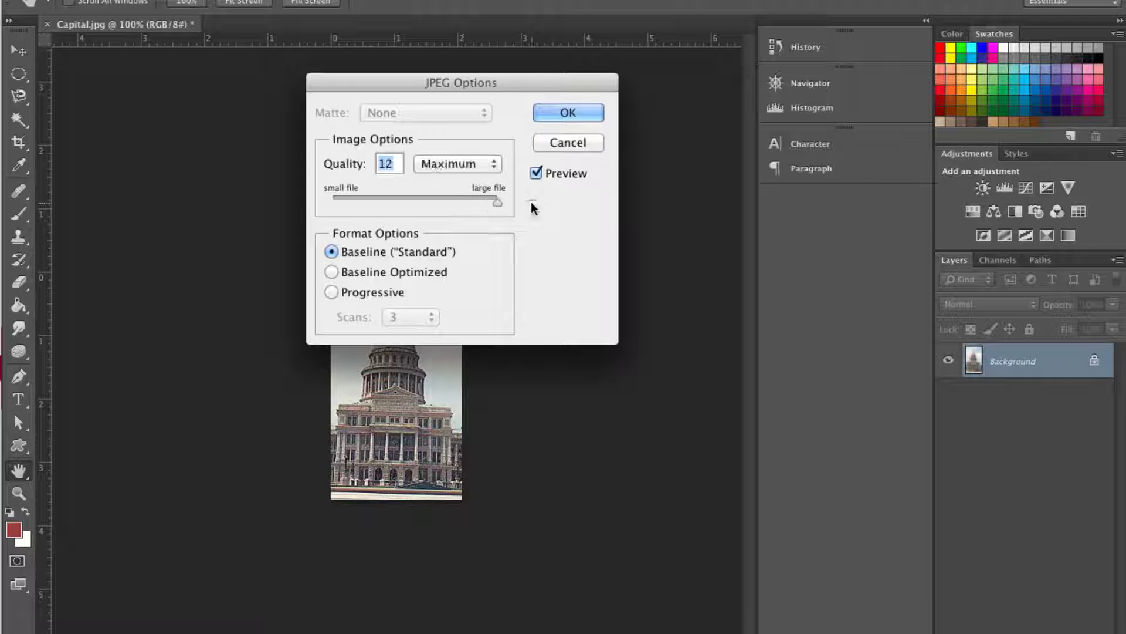
{"action": "left_click", "coordinate": [557, 119]}
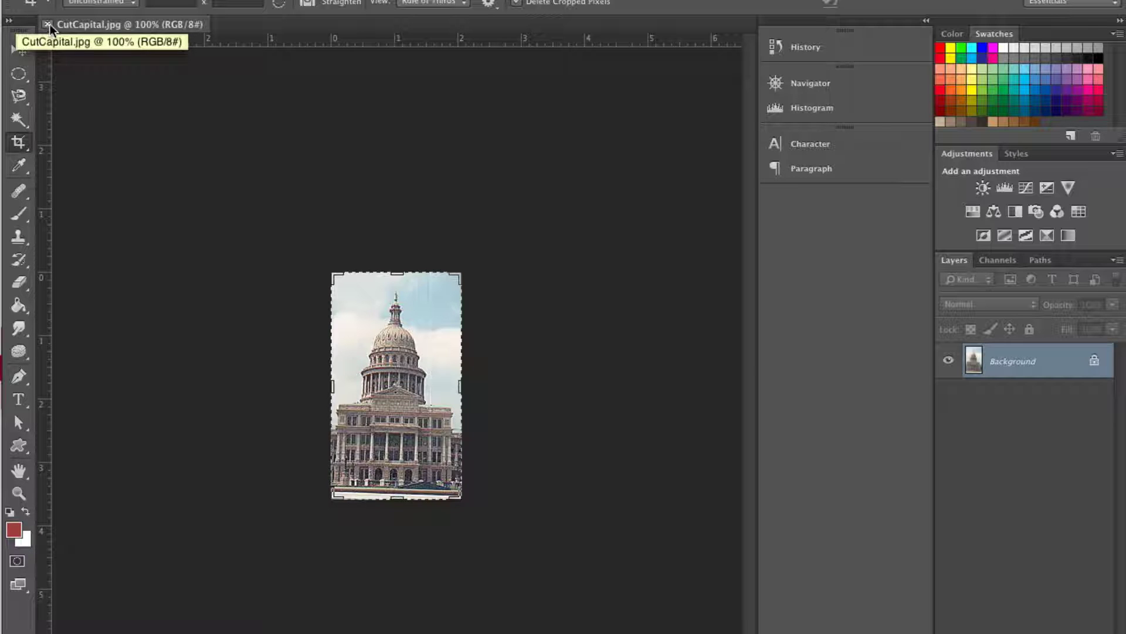
Open the File menu to close the CutCapital.jpg document.
{"action": "left_click", "coordinate": [53, 8]}
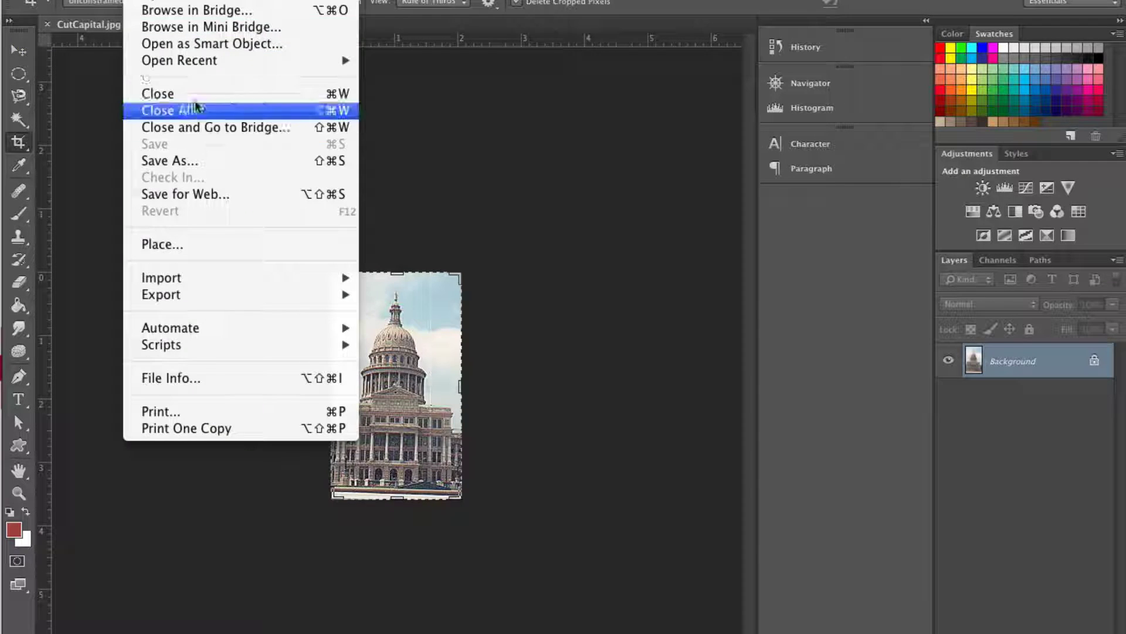